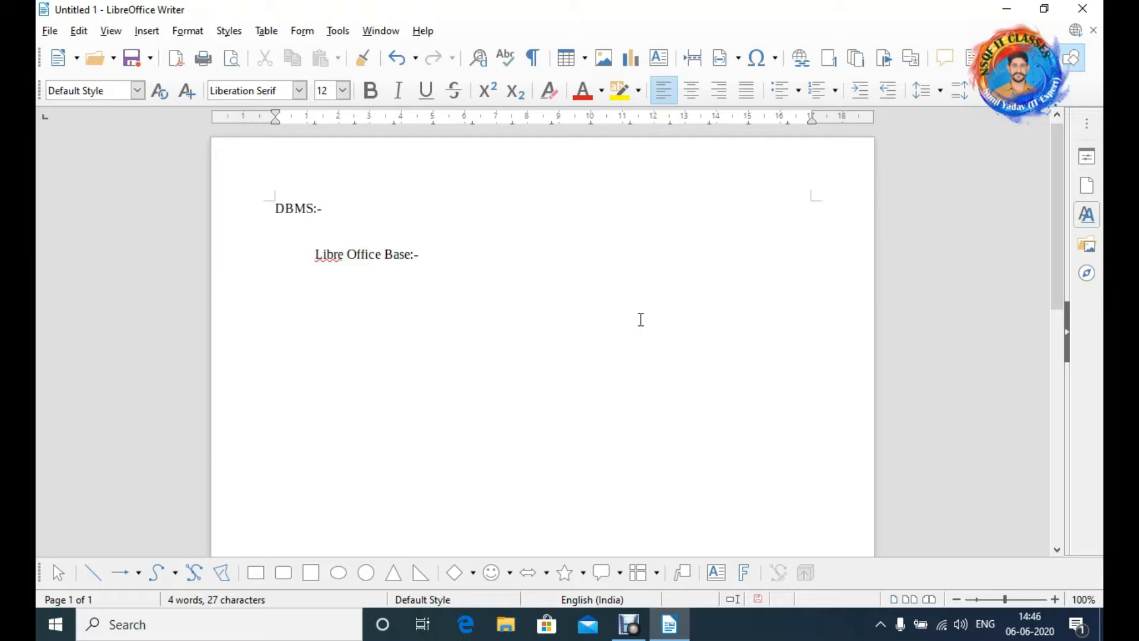
- Write the sentence "That is open source, that support both linux and windows." under the Libre Office Base heading
{"action": "key", "text": "BackSpace"}
{"action": "type", "text": "That is open sour"}
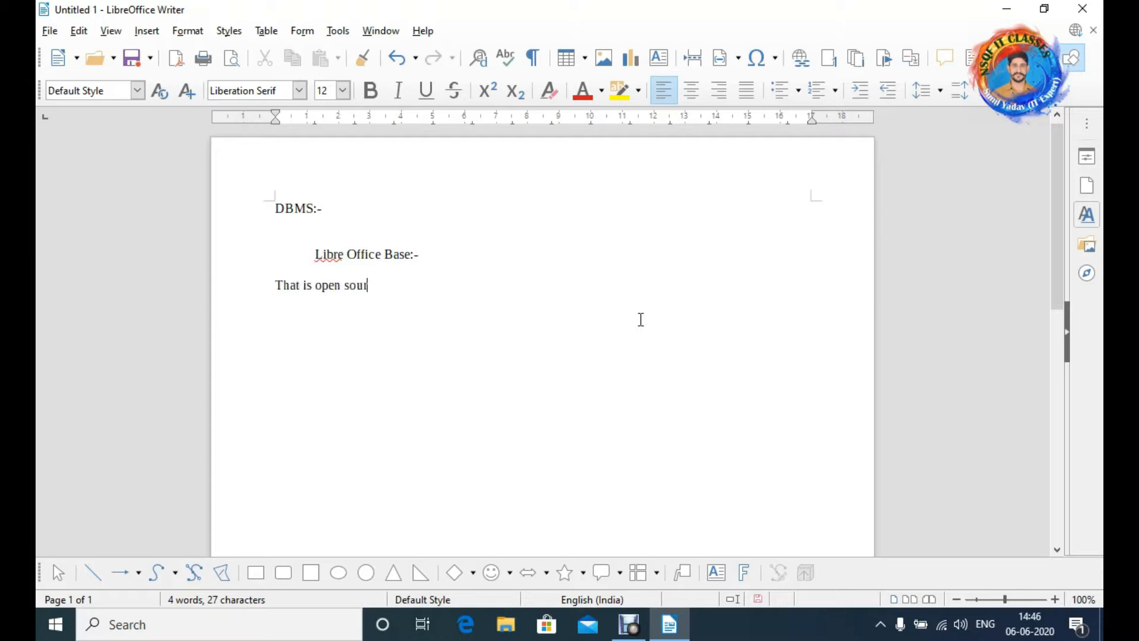
{"action": "type", "text": "ce, that support both"}
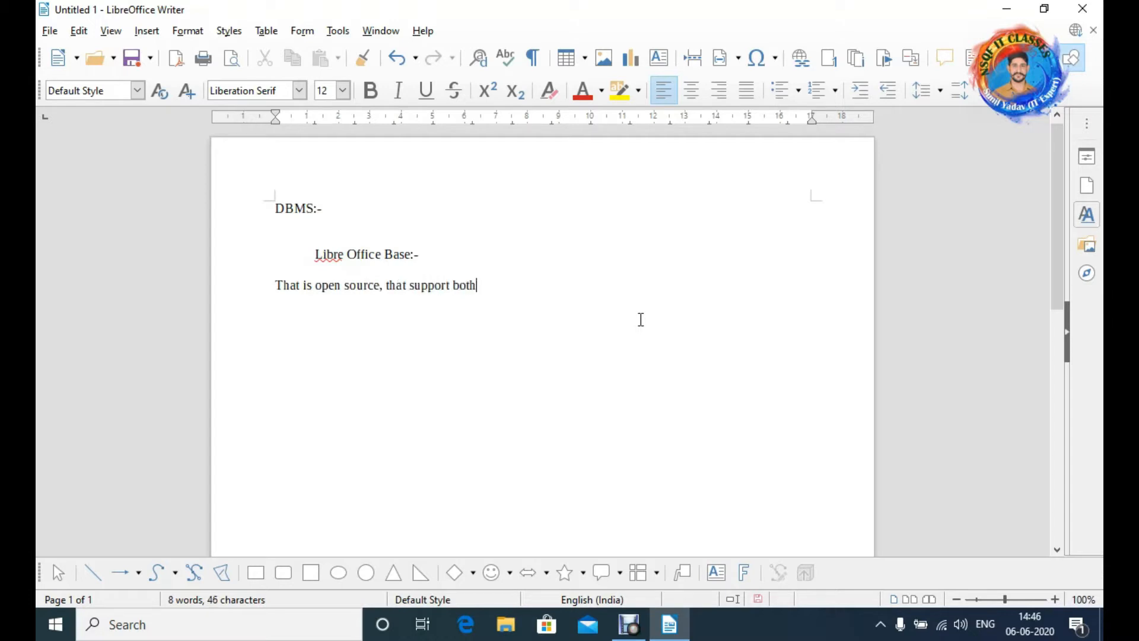
{"action": "type", "text": " linux and wo"}
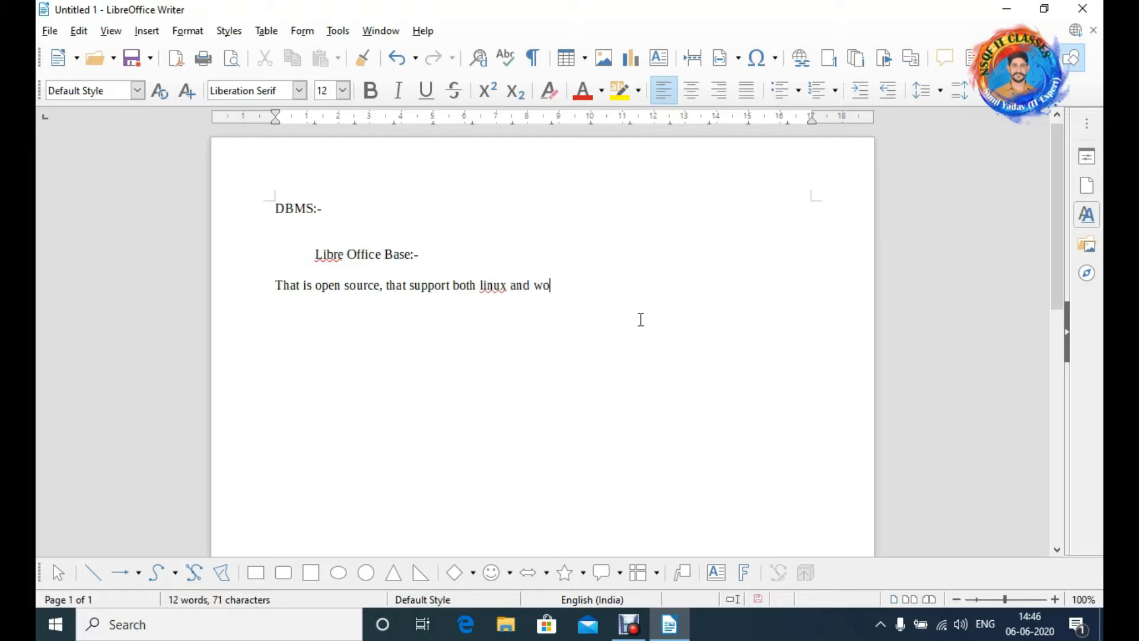
{"action": "key", "text": "BackSpace"}
{"action": "type", "text": "indows."}
- Add the heading "Table:-" with the definition "A collection of rows and columns." beneath it
{"action": "key", "text": "Return"}
{"action": "type", "text": "Table:-"}
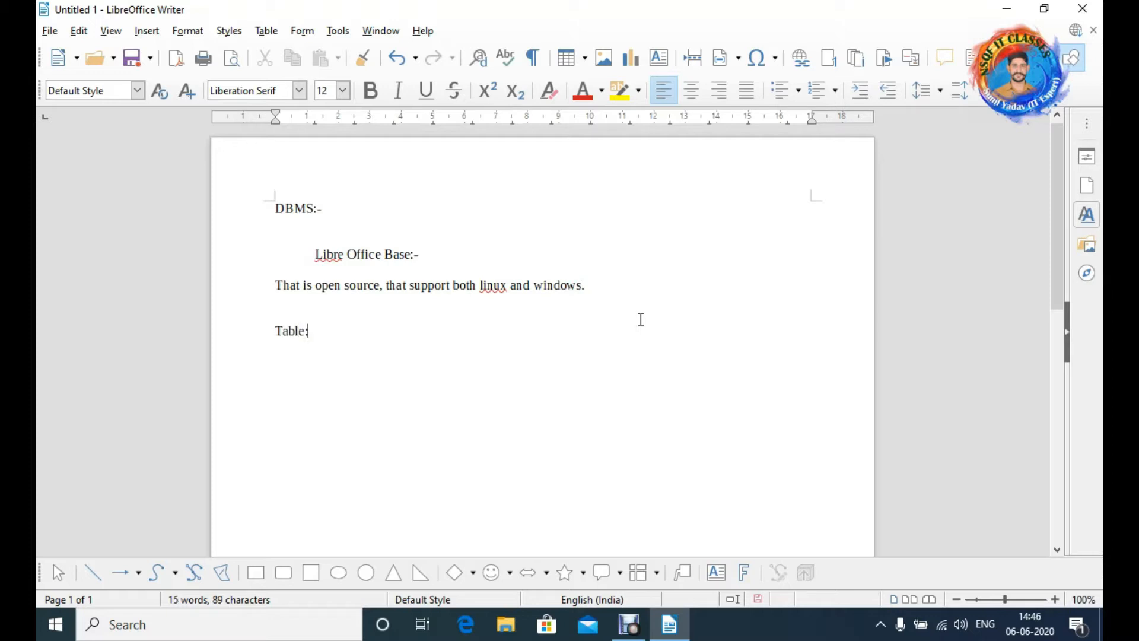
{"action": "key", "text": "Return"}
{"action": "key", "text": "Return"}
{"action": "type", "text": "A collection of "}
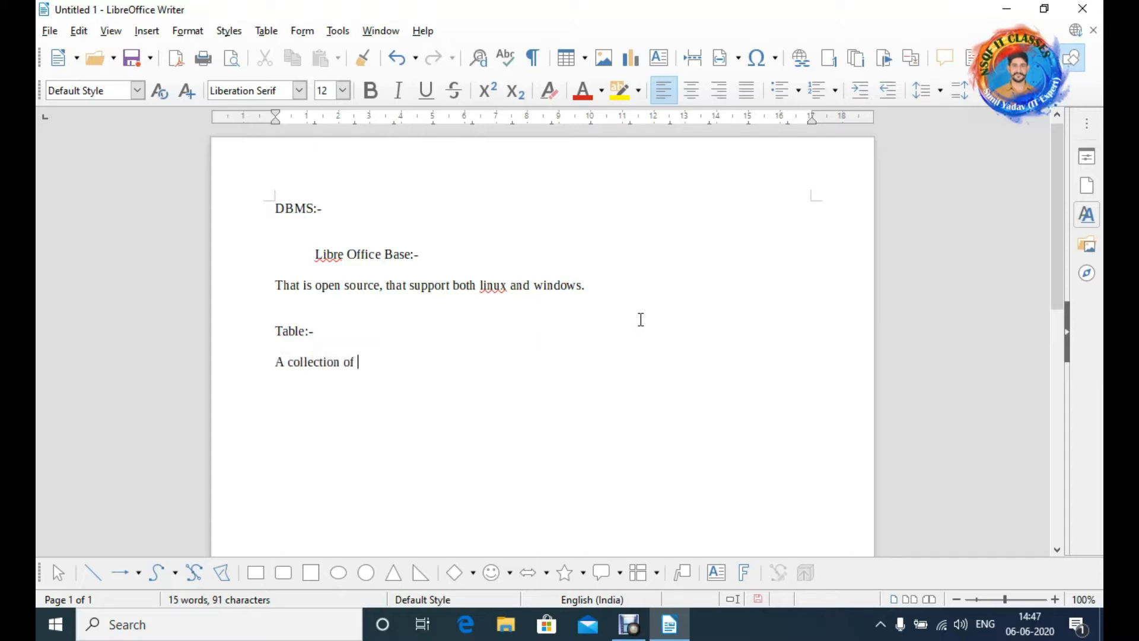
{"action": "type", "text": "rows and colum"}
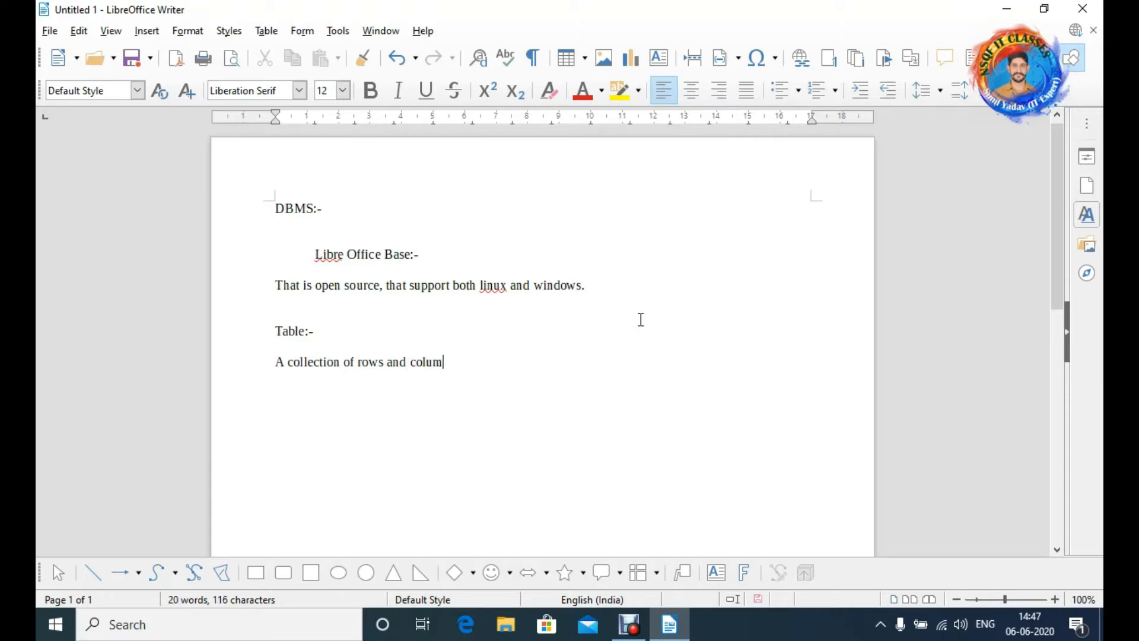
{"action": "type", "text": "ns."}
- Add the line "First create structure of a table:" followed, after a gap, by "Field name Data Type"
{"action": "key", "text": "Return"}
{"action": "type", "text": "First create st"}
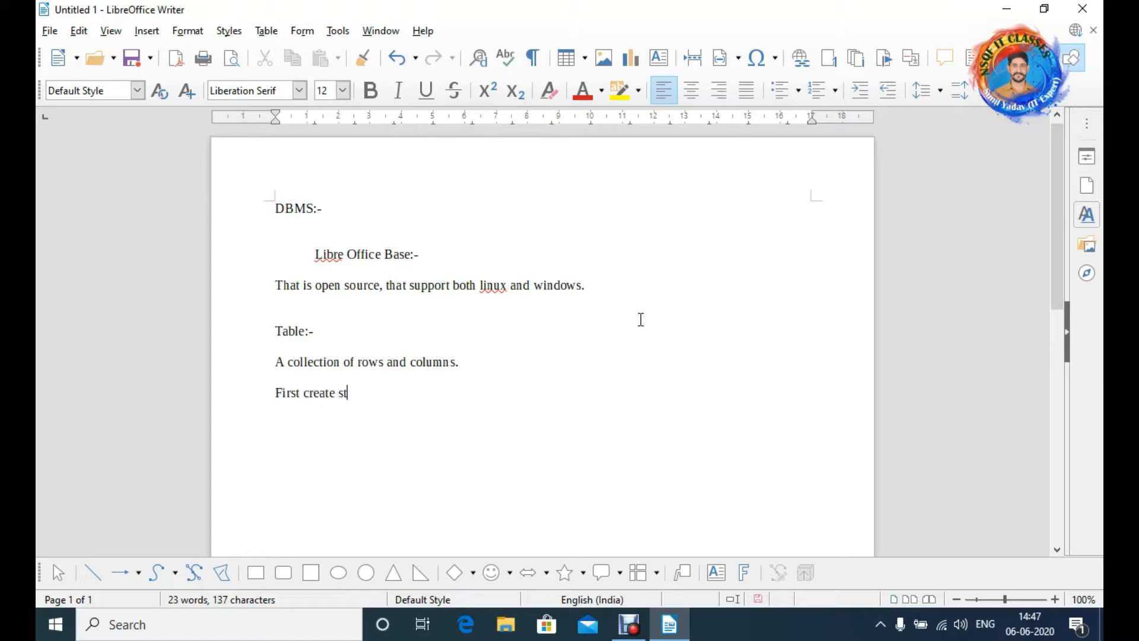
{"action": "type", "text": "ructure of a table:"}
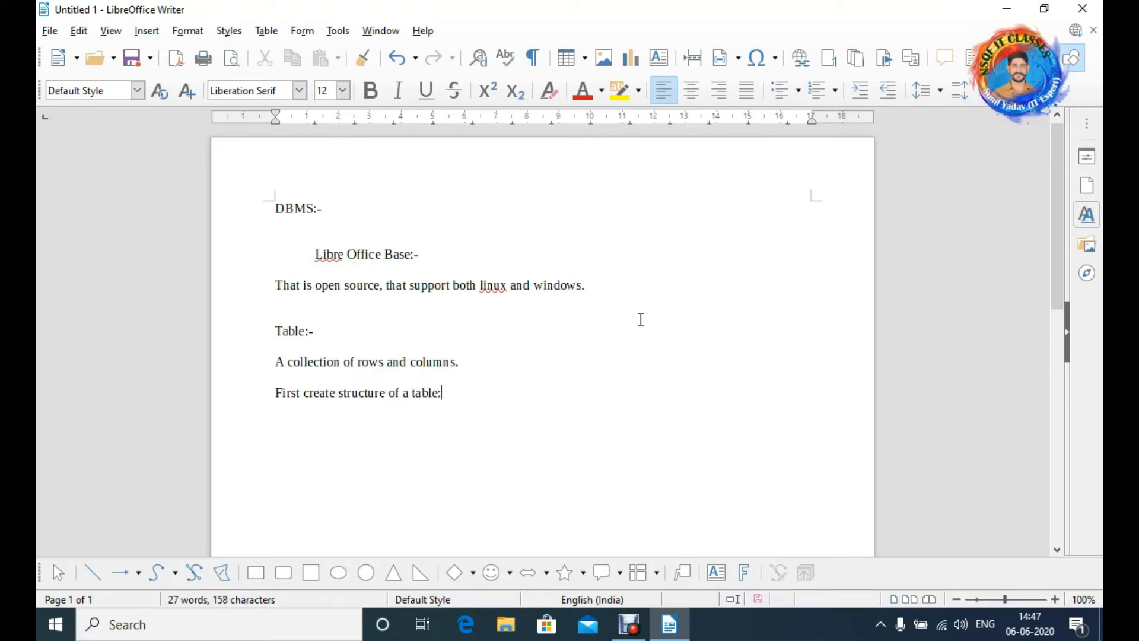
{"action": "key", "text": "Return"}
{"action": "key", "text": "Return"}
{"action": "type", "text": "Field name Data"}
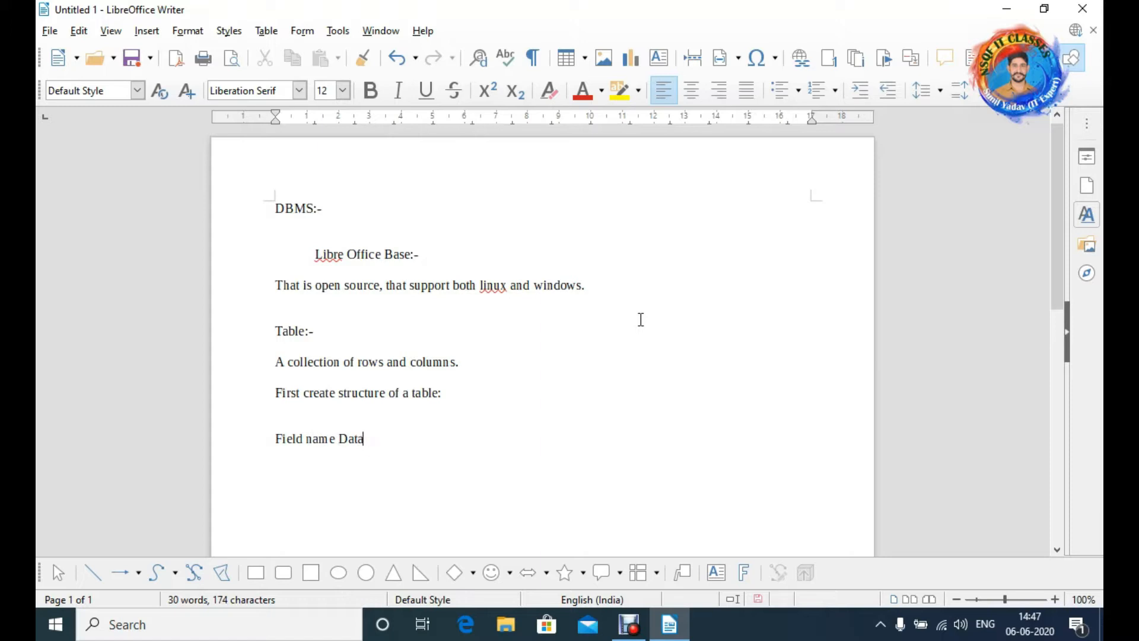
{"action": "type", "text": " Tyaj"}
{"action": "key", "text": "BackSpace"}
{"action": "key", "text": "BackSpace"}
{"action": "type", "text": "pe."}
{"action": "key", "text": "BackSpace"}
- Add the definition "Data Type:- which types of values we want to insert in a field." below the field name line
{"action": "key", "text": "Return"}
{"action": "key", "text": "Return"}
{"action": "type", "text": "Data T"}
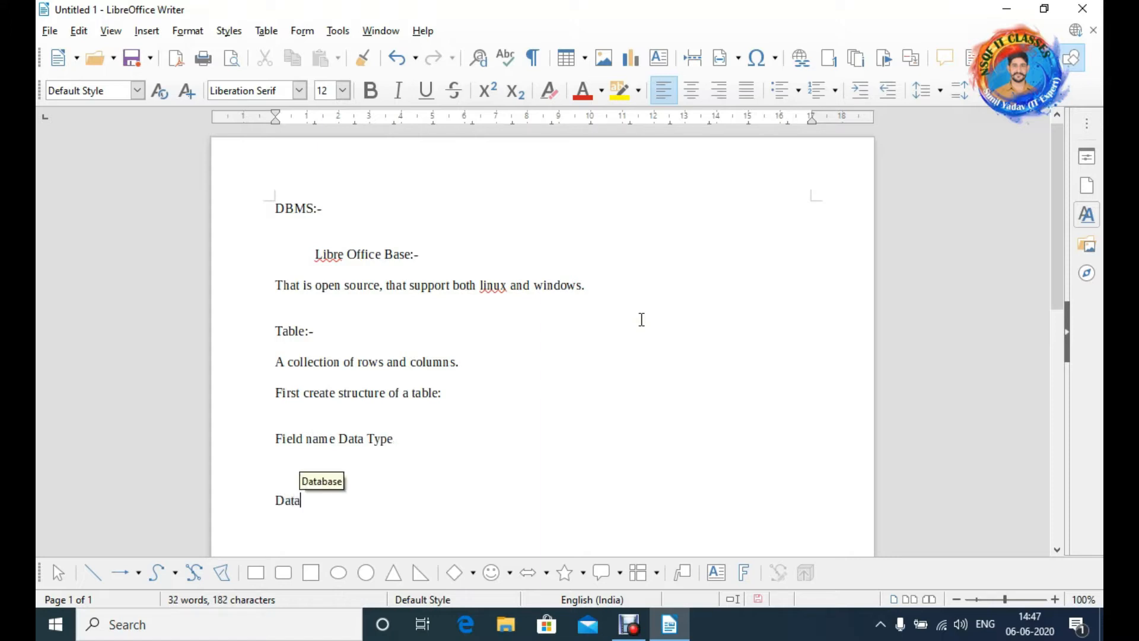
{"action": "type", "text": "ype"}
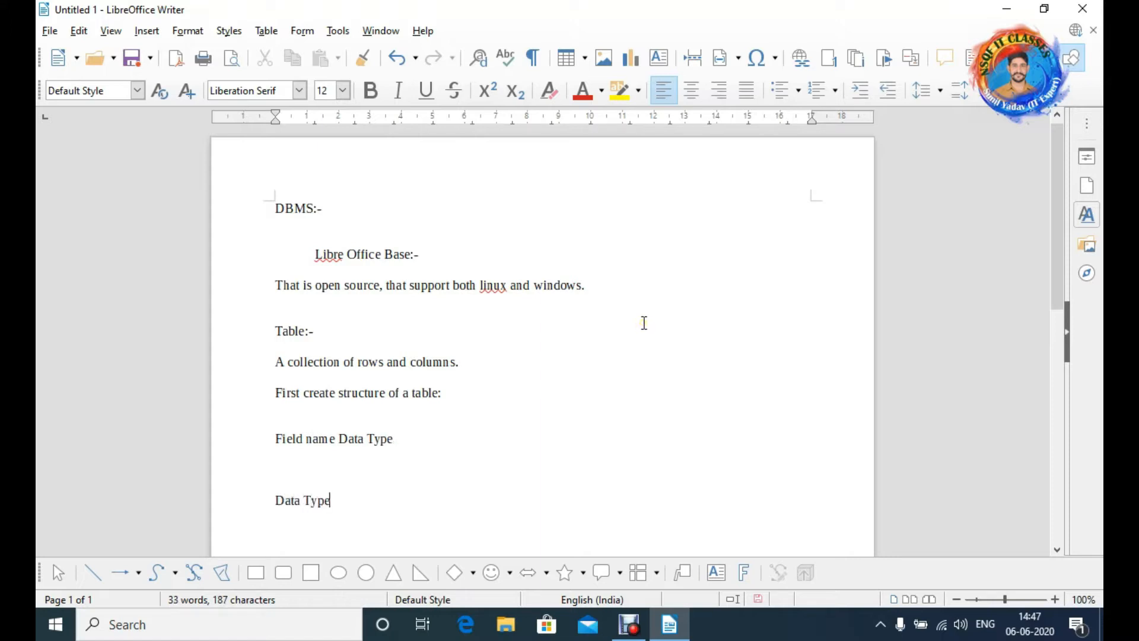
{"action": "type", "text": ":-"}
{"action": "type", "text": "in wh"}
{"action": "key", "text": "BackSpace"}
{"action": "key", "text": "BackSpace"}
{"action": "key", "text": "BackSpace"}
{"action": "key", "text": "BackSpace"}
{"action": "key", "text": "BackSpace"}
{"action": "type", "text": "which types of valu"}
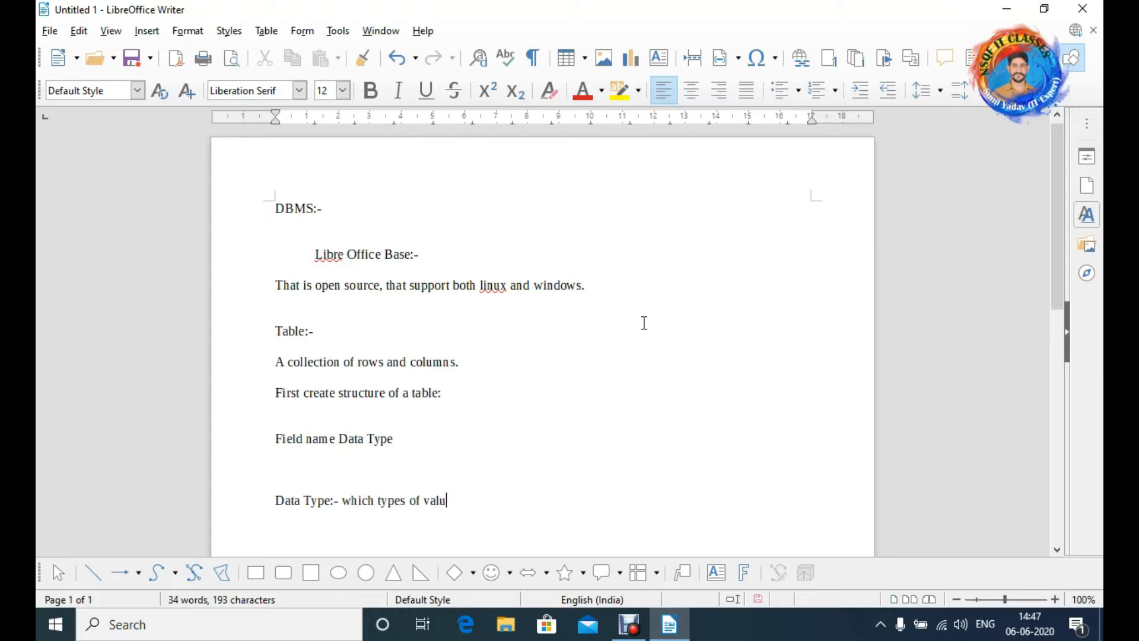
{"action": "type", "text": "es we want to ins"}
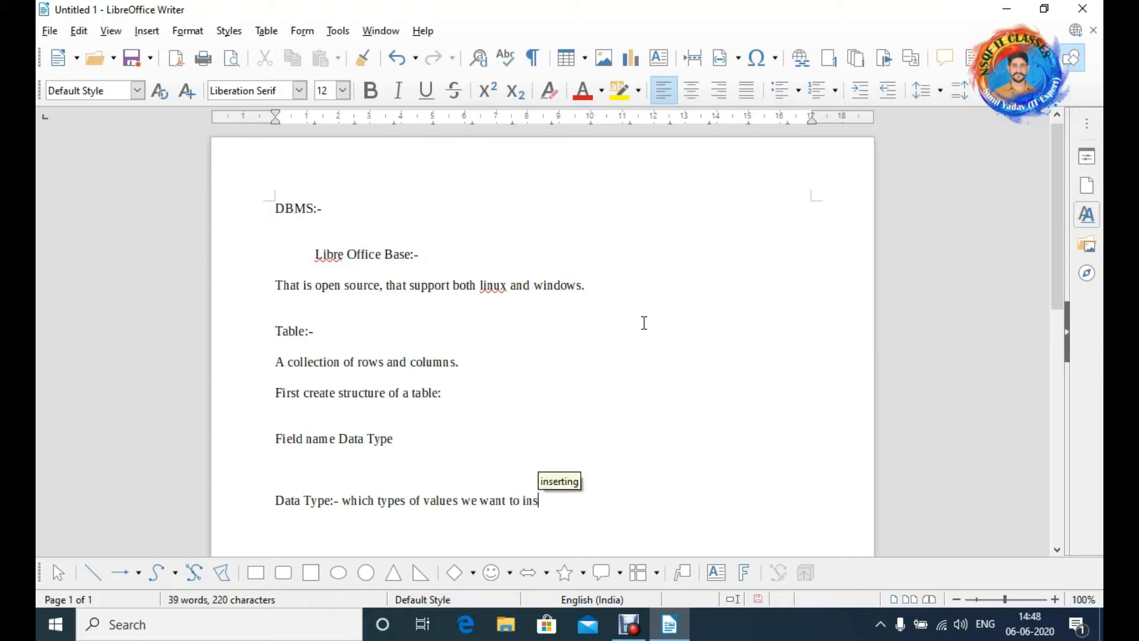
{"action": "type", "text": "ert int"}
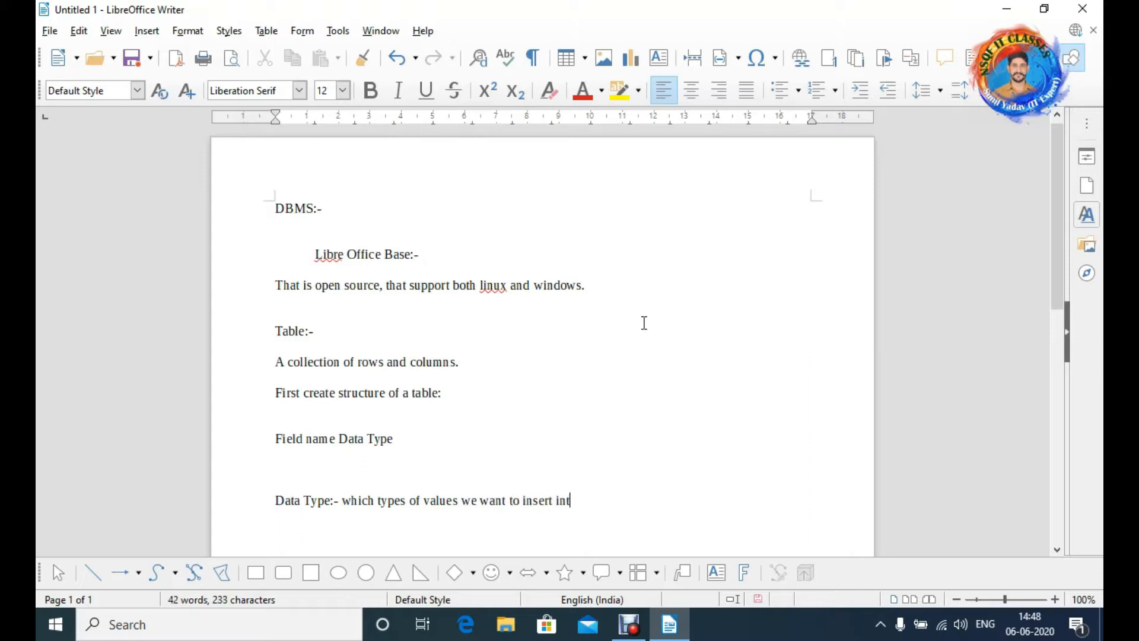
{"action": "key", "text": "BackSpace"}
{"action": "type", "text": "a file"}
{"action": "key", "text": "BackSpace"}
{"action": "key", "text": "BackSpace"}
{"action": "type", "text": "e"}
{"action": "key", "text": "BackSpace"}
{"action": "type", "text": "eld."}
- Add the list introduction "Different types of Data types use in Dabase:" below the Data Type definition
{"action": "key", "text": "Return"}
{"action": "type", "text": "Different "}
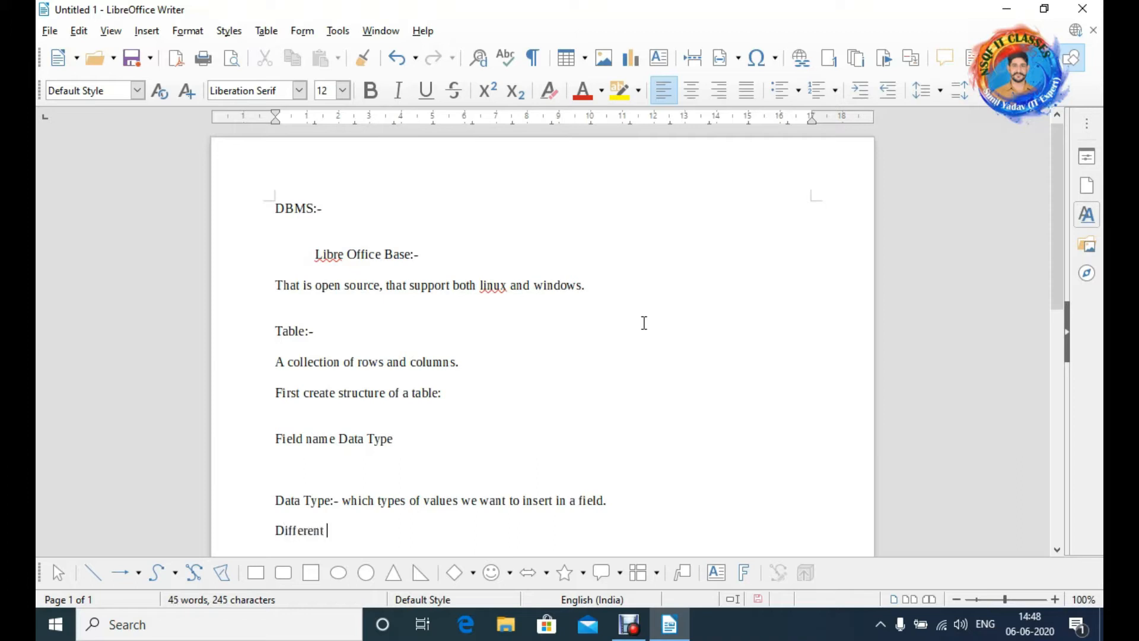
{"action": "type", "text": "types of Data types "}
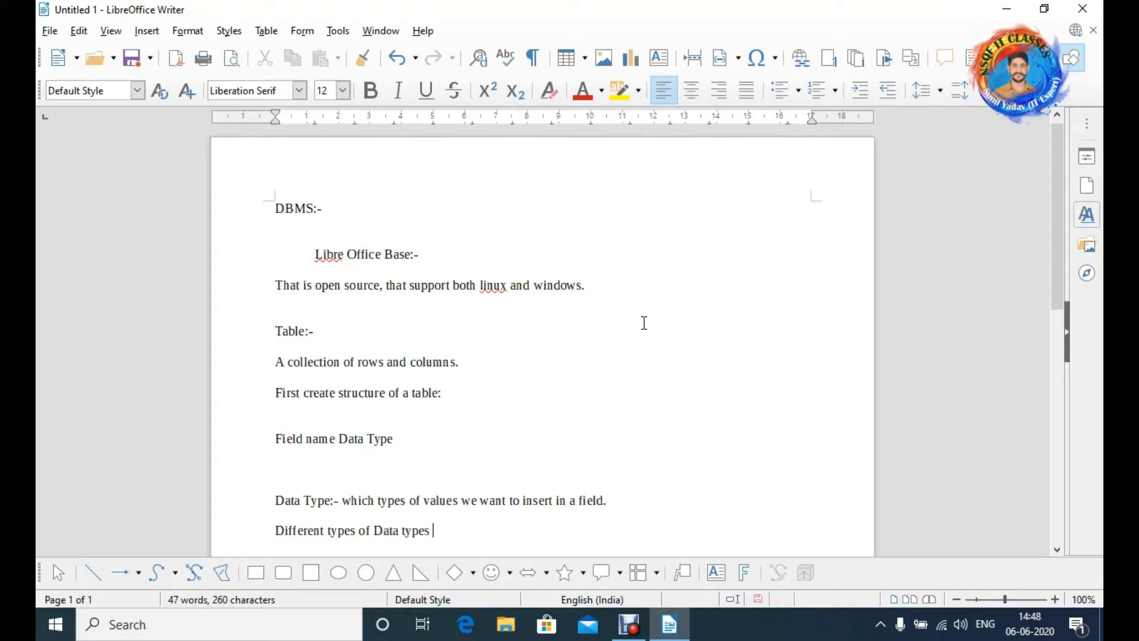
{"action": "type", "text": "use in D"}
{"action": "type", "text": "ba"}
{"action": "key", "text": "BackSpace"}
{"action": "key", "text": "BackSpace"}
{"action": "type", "text": "abase:"}
- List the first three data types as "1. Numeric", "2. Text" and "3. Currency" on separate lines
{"action": "key", "text": "Return"}
{"action": "type", "text": "1. "}
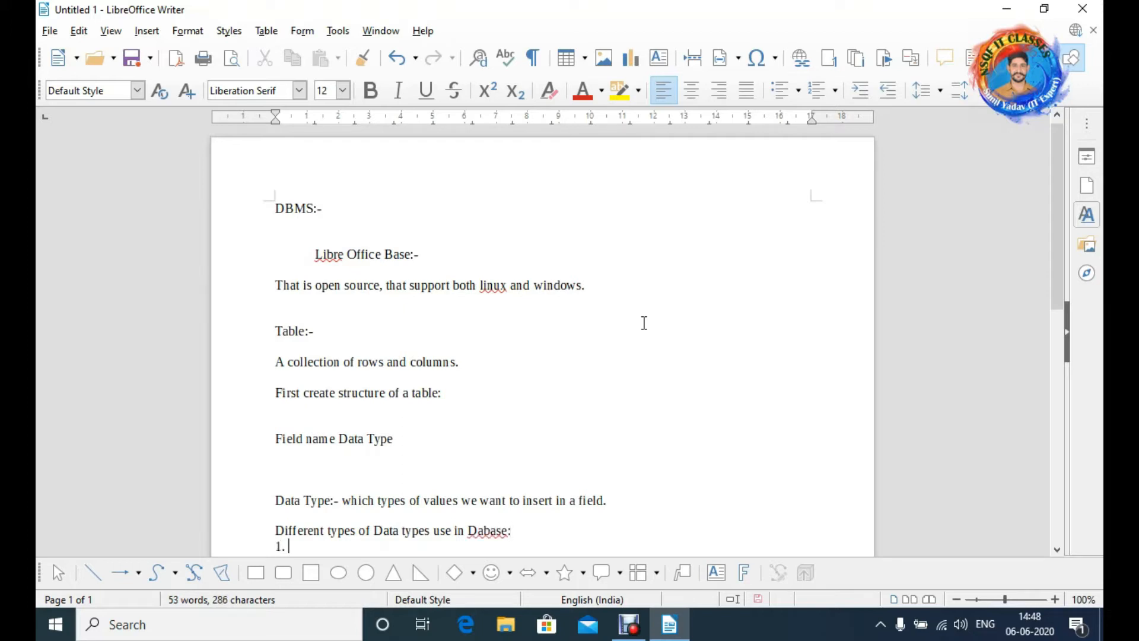
{"action": "type", "text": "Numeric"}
{"action": "key", "text": "Return"}
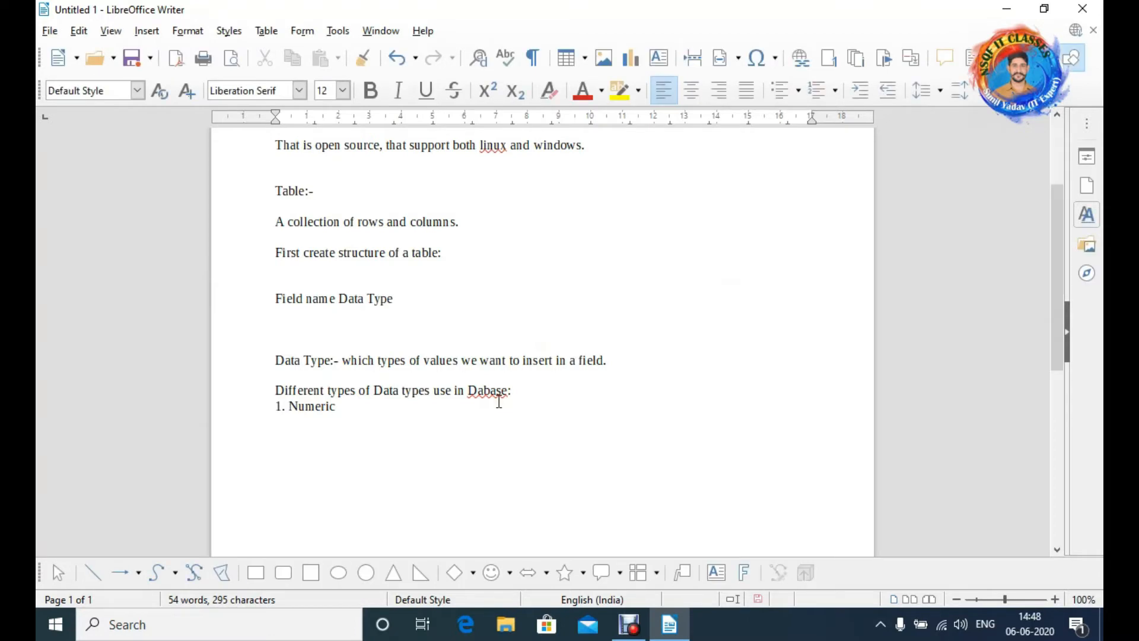
{"action": "type", "text": "2. Text"}
{"action": "key", "text": "Return"}
{"action": "type", "text": "3. Currenc"}
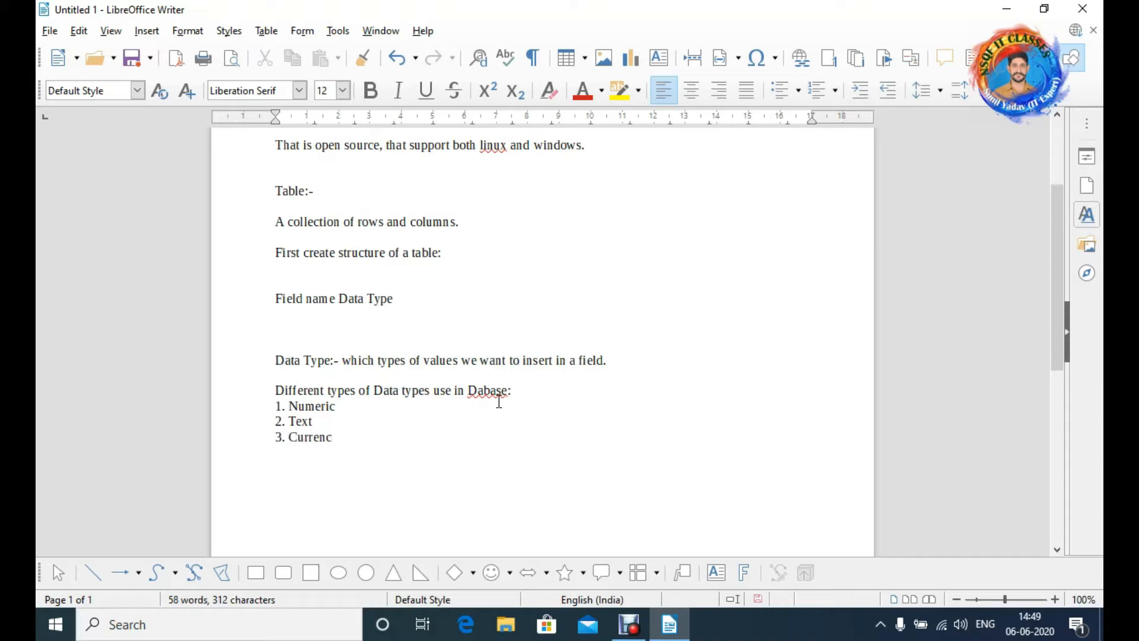
{"action": "type", "text": "y"}
- Extend the data type list with "4. Date" and "5. Binary :- True/ False"
{"action": "key", "text": "Return"}
{"action": "type", "text": "4."}
{"action": "type", "text": "Date"}
{"action": "key", "text": "Return"}
{"action": "type", "text": "5. Binary "}
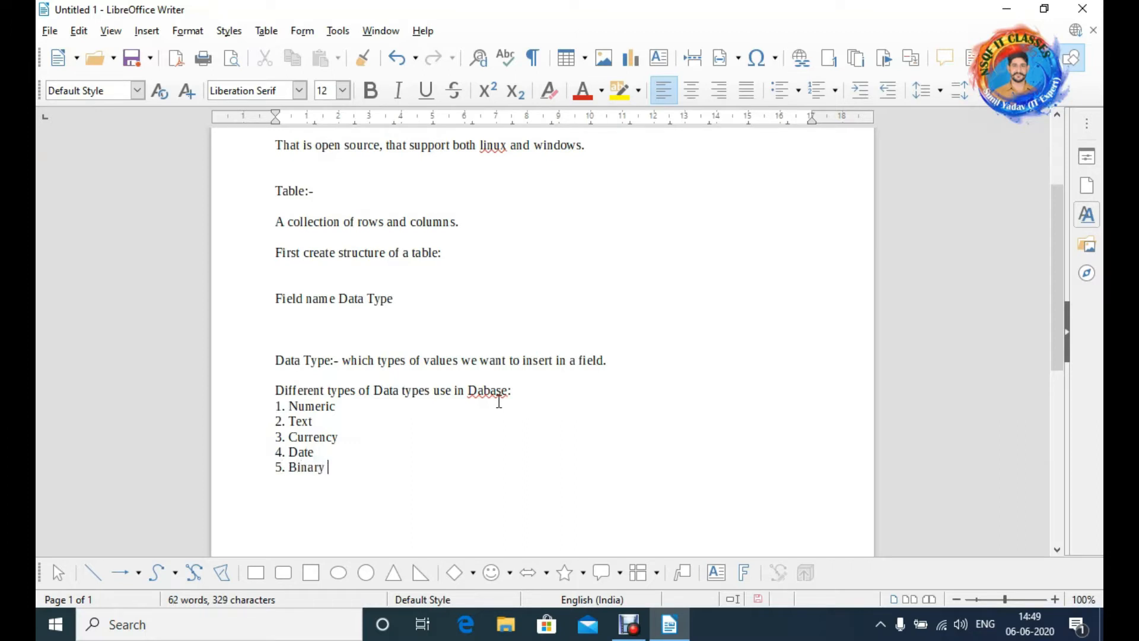
{"action": "type", "text": ":- Y"}
{"action": "key", "text": "BackSpace"}
{"action": "type", "text": "True/ False"}
- Add the heading "How to Start Libre office Base Software:" below the data type list, leaving a blank line between them
{"action": "key", "text": "Return"}
{"action": "key", "text": "Return"}
{"action": "type", "text": "How to"}
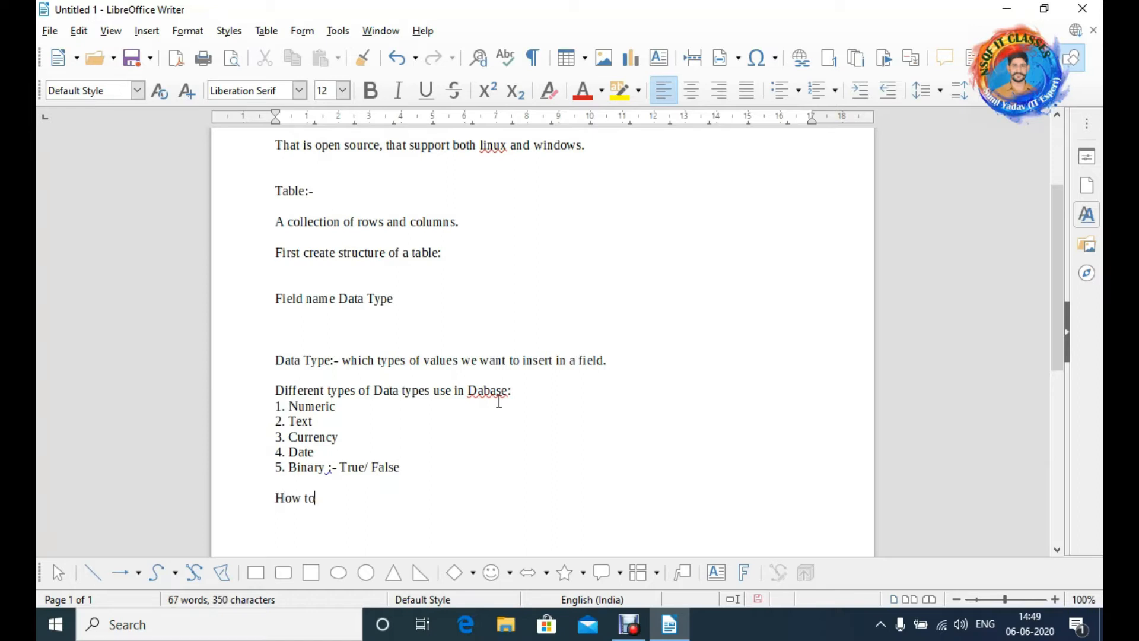
{"action": "type", "text": " Start Lib"}
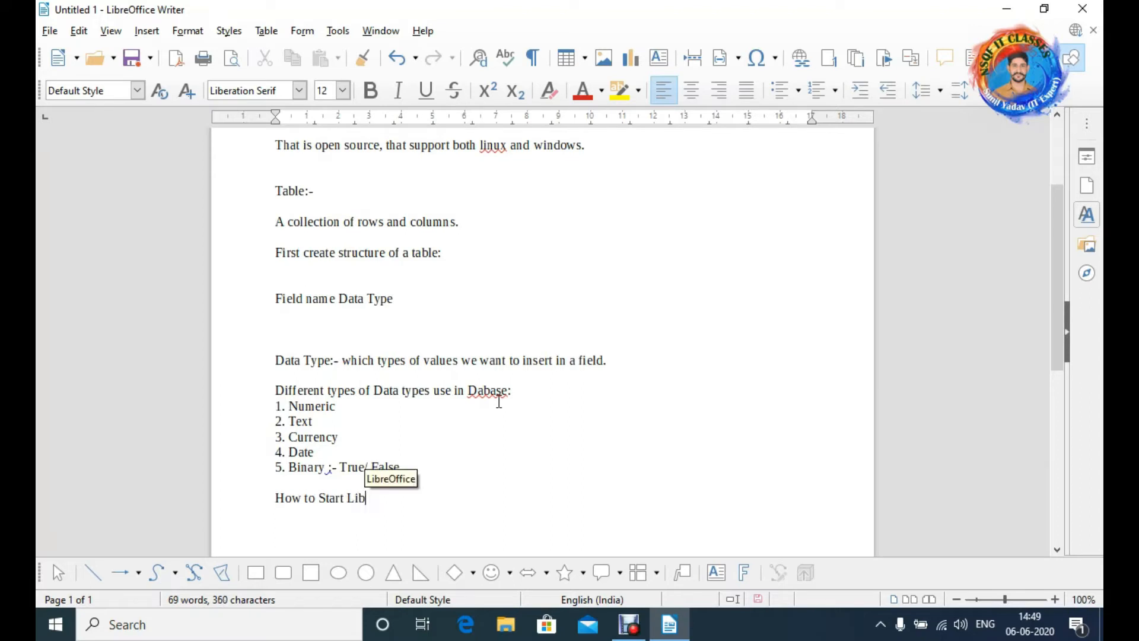
{"action": "type", "text": "re office "}
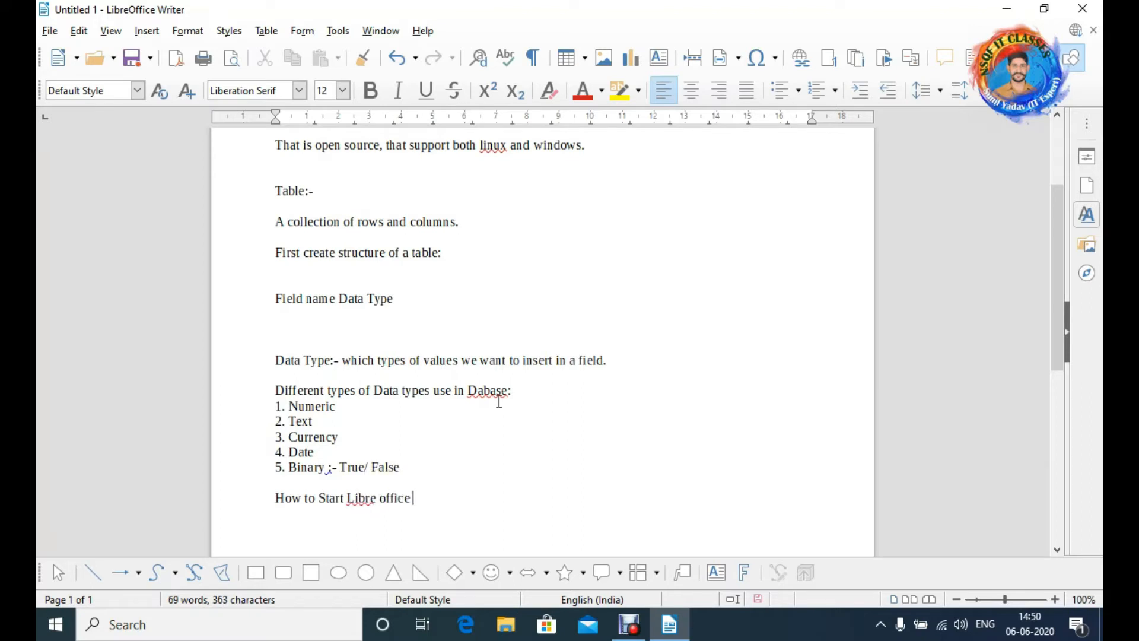
{"action": "type", "text": "Base Software:"}
{"action": "key", "text": "Return"}
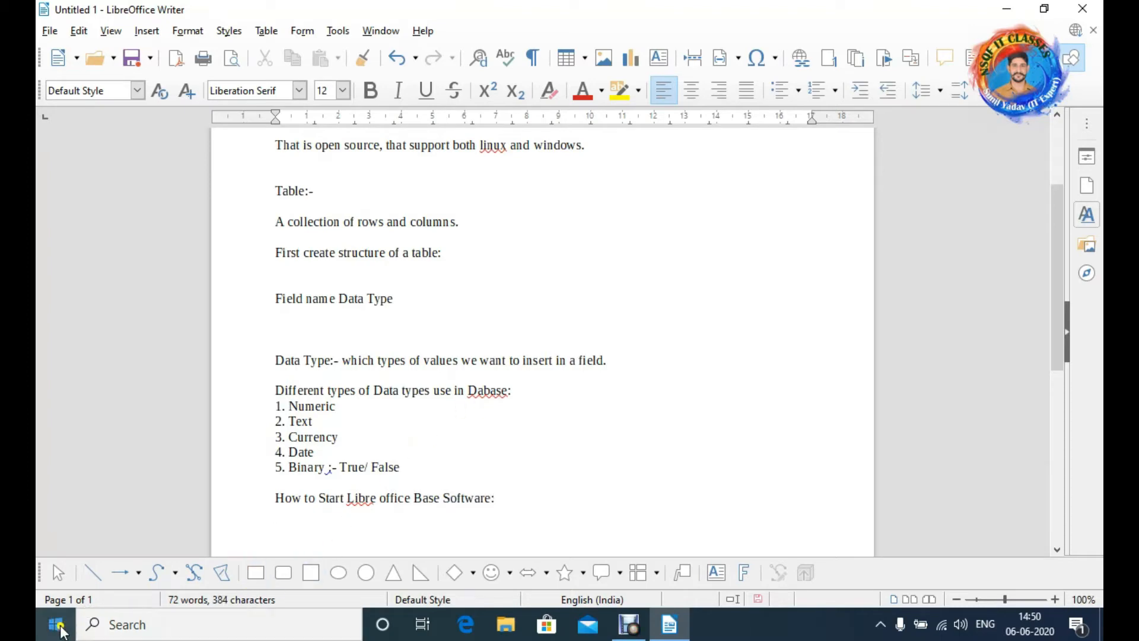
- Search the computer for "libre" and launch LibreOffice Base
{"action": "left_click", "coordinate": [58, 628]}
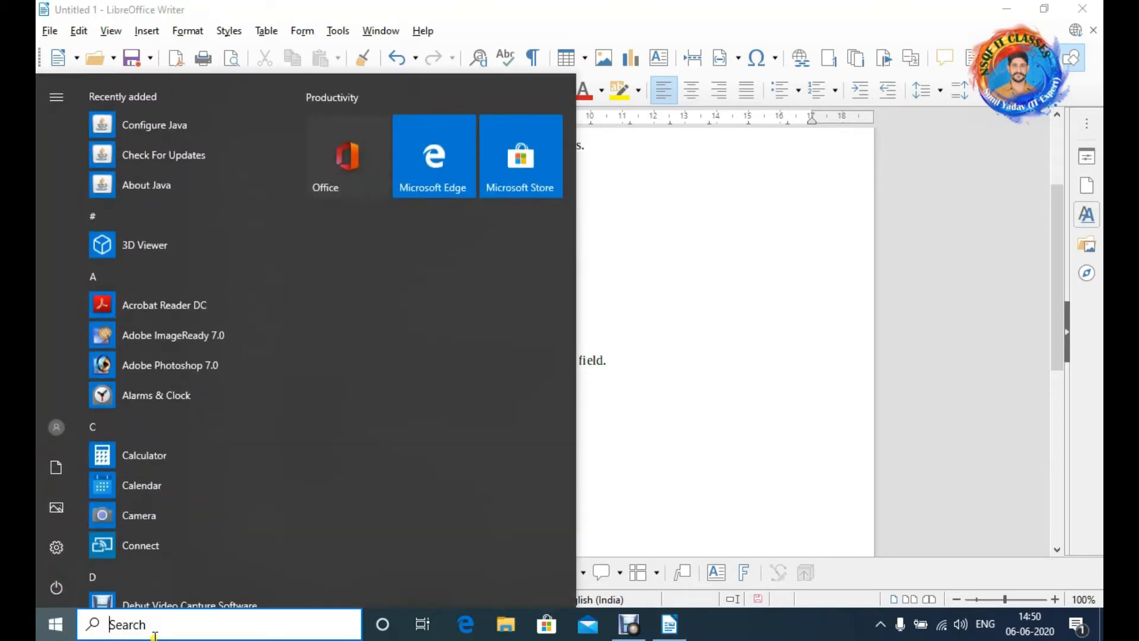
{"action": "type", "text": "libre"}
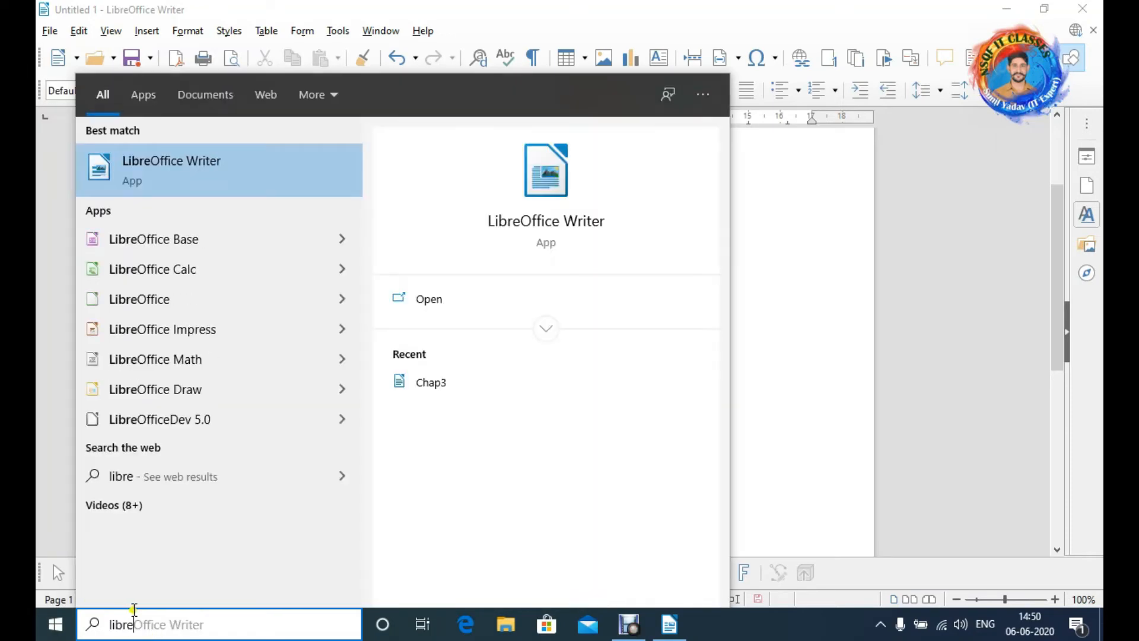
{"action": "left_click", "coordinate": [152, 246]}
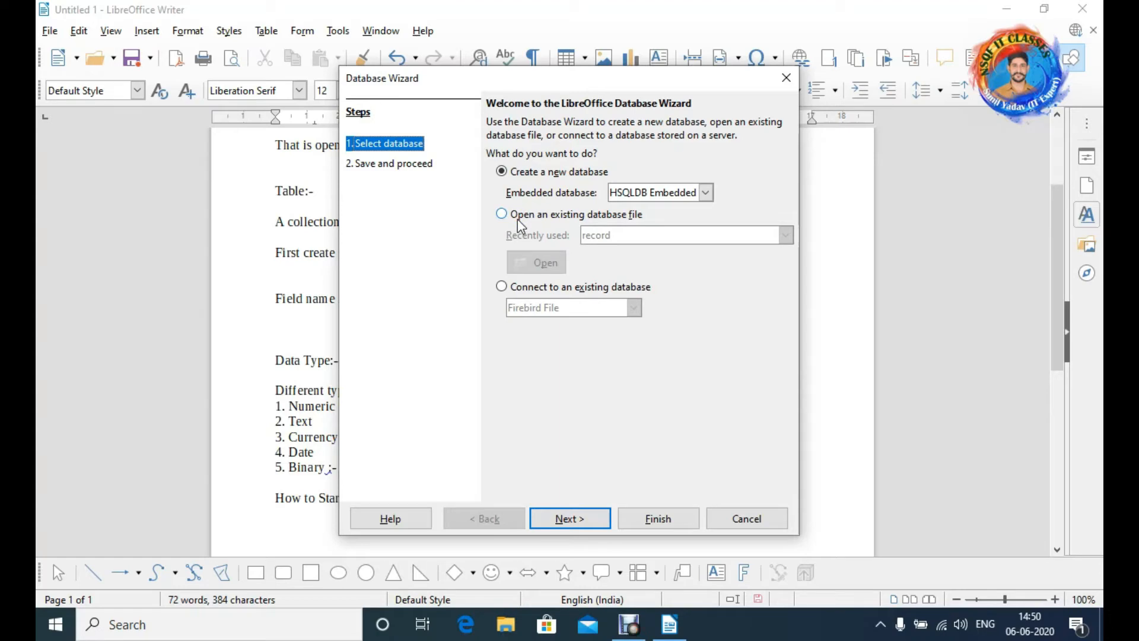
- Set the Database Wizard to create a new HSQLDB Embedded database and not register it in LibreOffice
{"action": "left_click", "coordinate": [503, 215]}
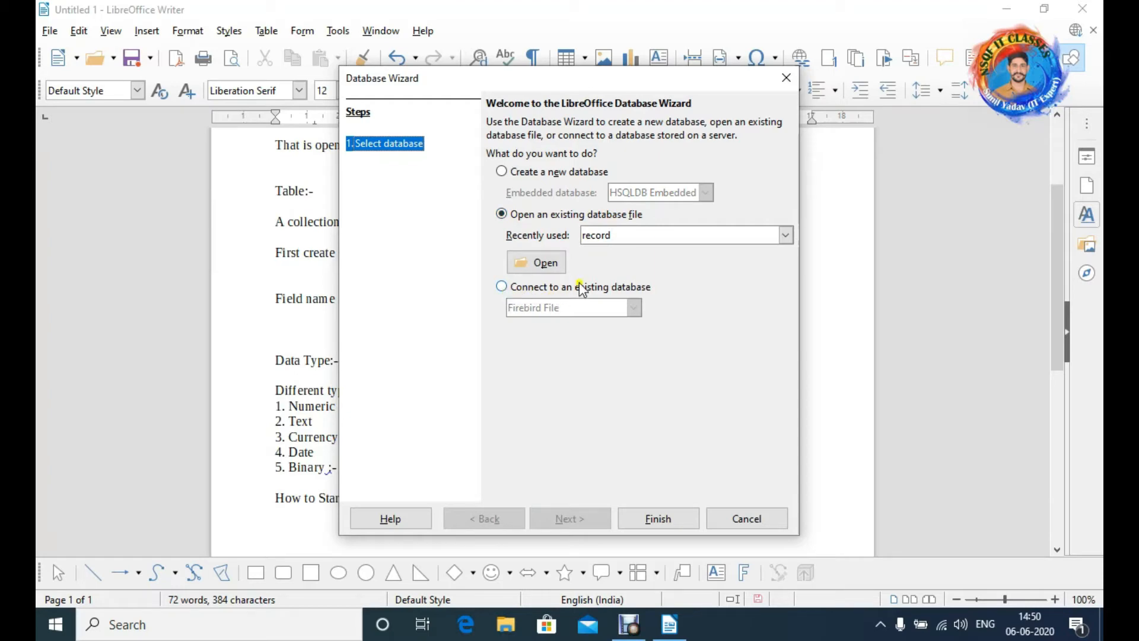
{"action": "left_click", "coordinate": [502, 172]}
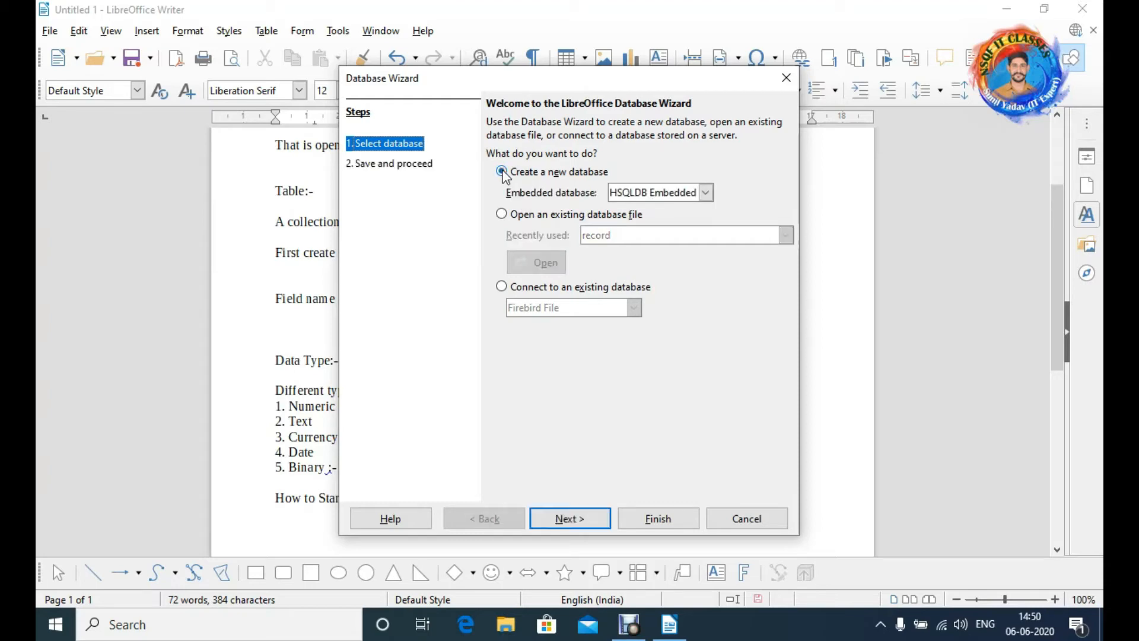
{"action": "left_click", "coordinate": [584, 522]}
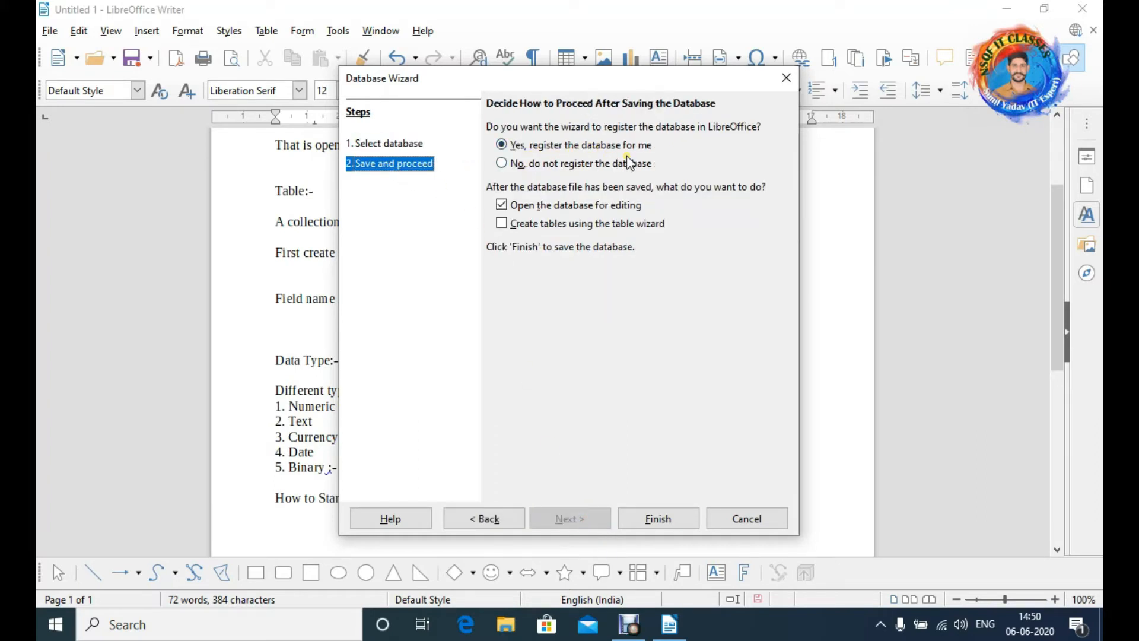
{"action": "left_click", "coordinate": [569, 165]}
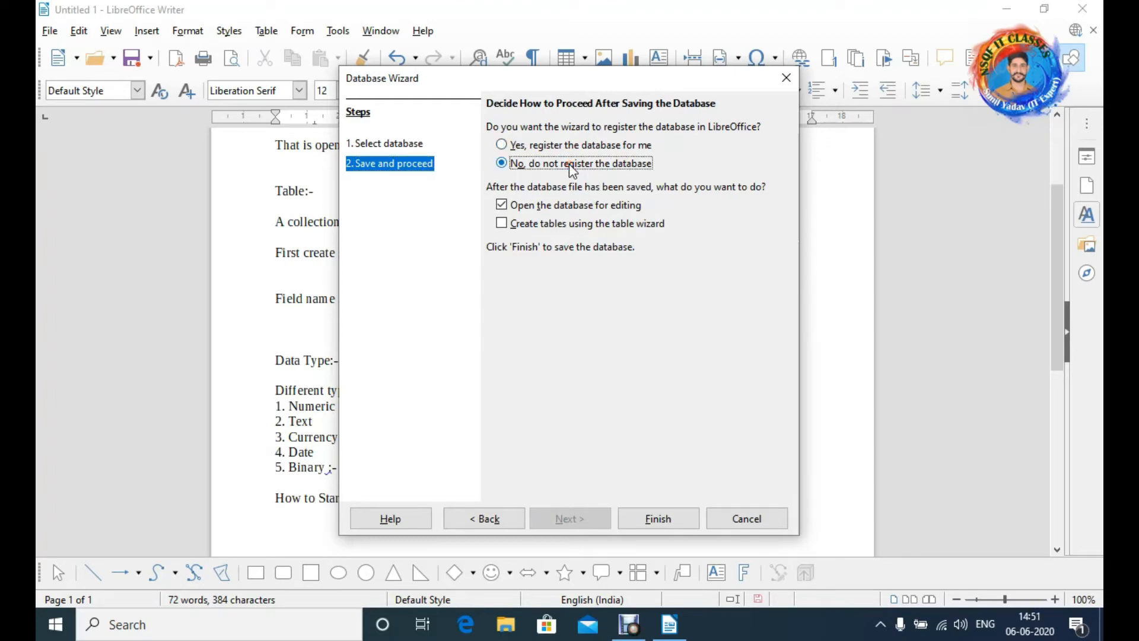
- Finish the wizard and save the new database as School in the Documents folder
{"action": "left_click", "coordinate": [653, 524]}
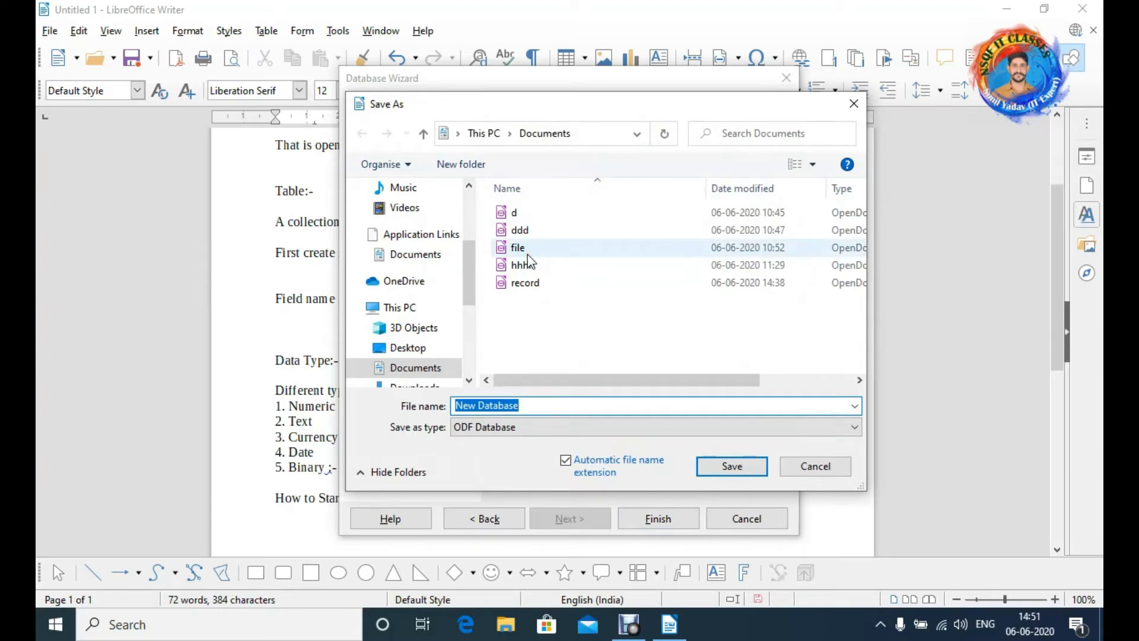
{"action": "key", "text": "BackSpace"}
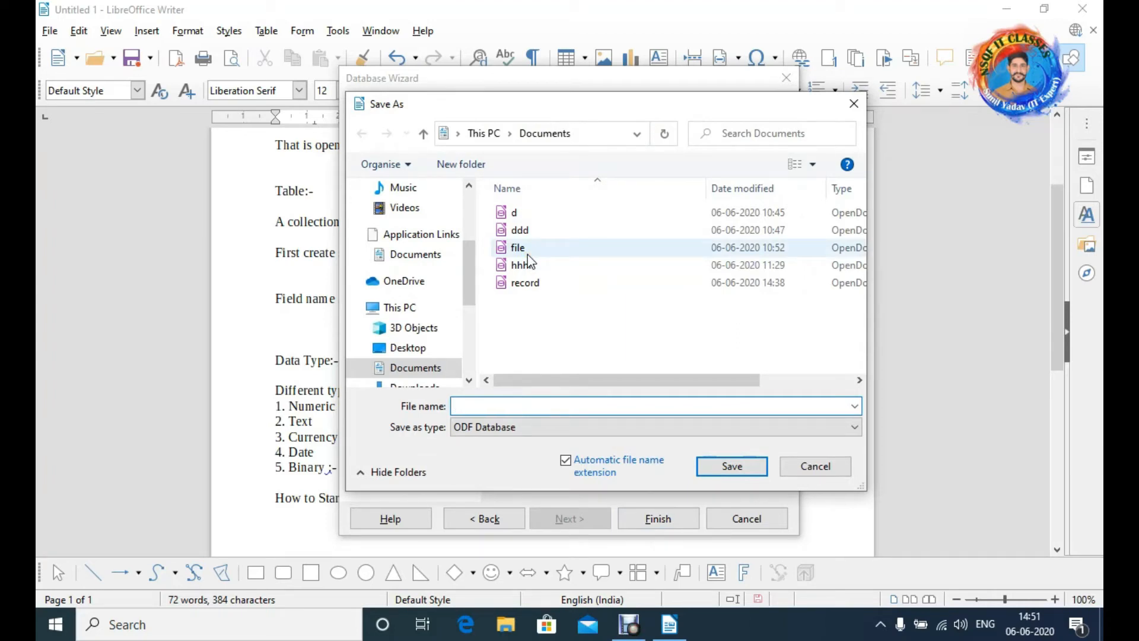
{"action": "type", "text": "School"}
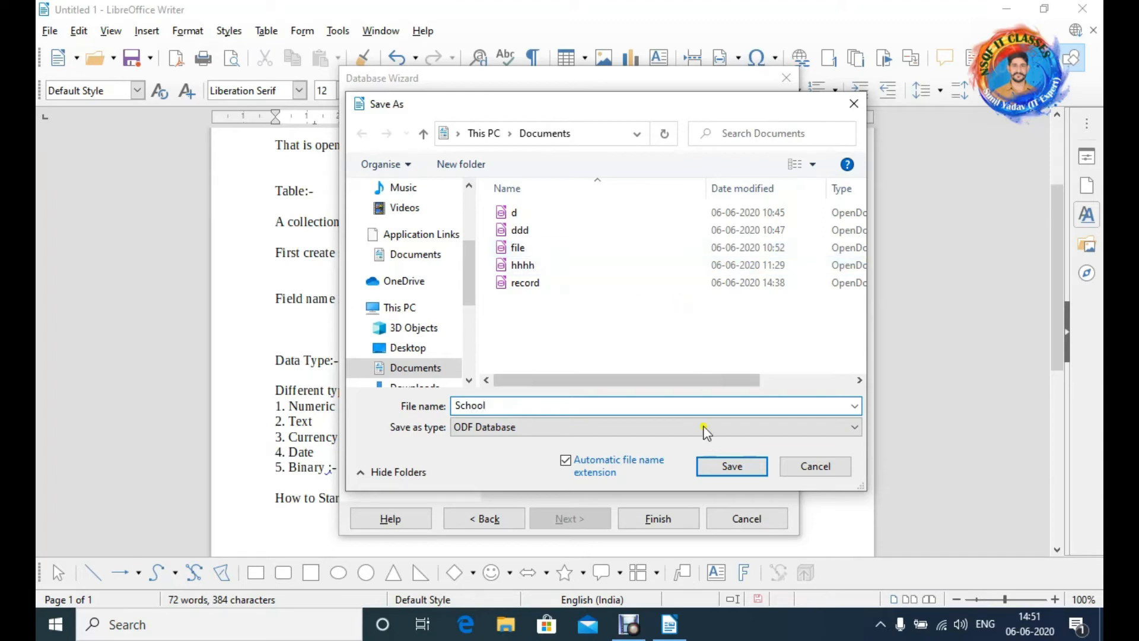
{"action": "left_click", "coordinate": [730, 466]}
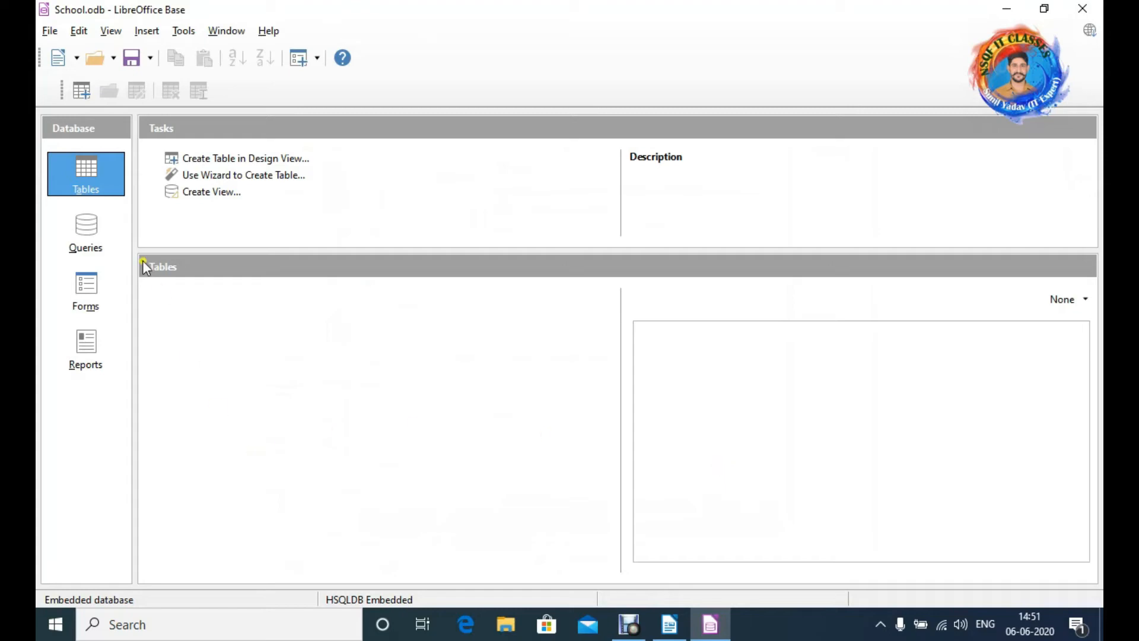
- Start creating a new table in Design View
{"action": "left_click", "coordinate": [97, 191]}
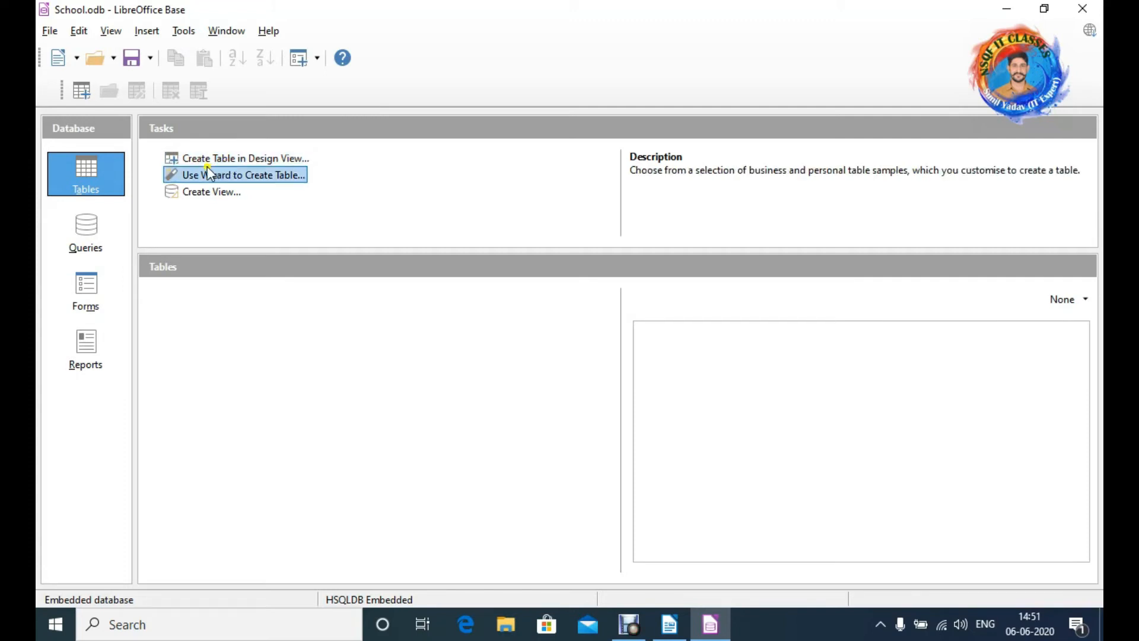
{"action": "left_click", "coordinate": [222, 164]}
{"action": "left_click", "coordinate": [236, 176]}
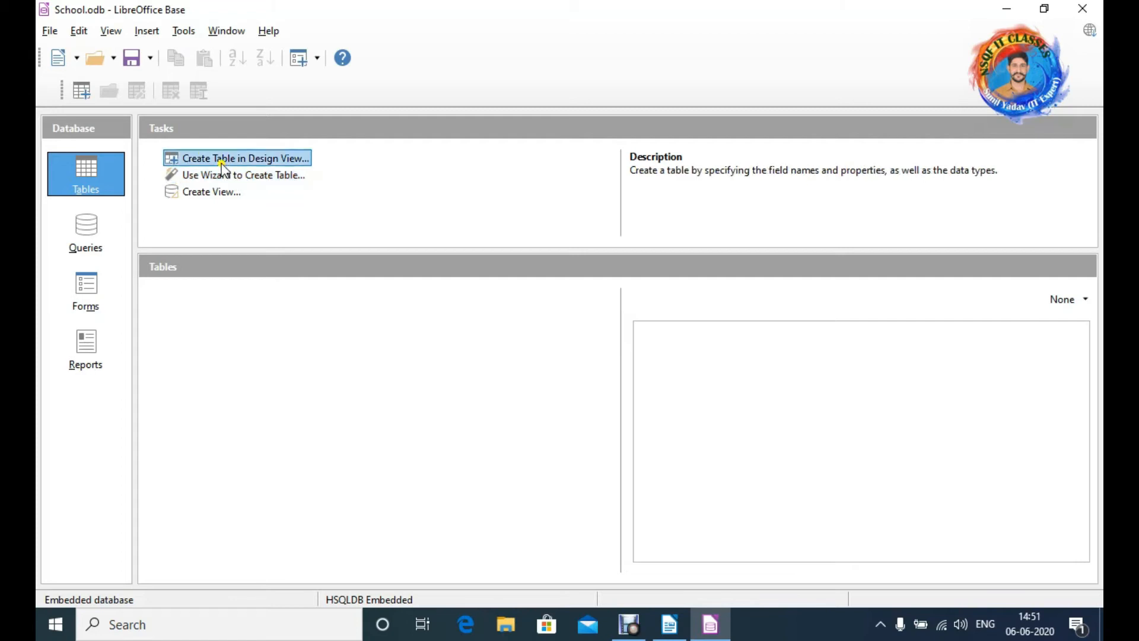
{"action": "left_click", "coordinate": [214, 160]}
{"action": "double_click", "coordinate": [215, 166]}
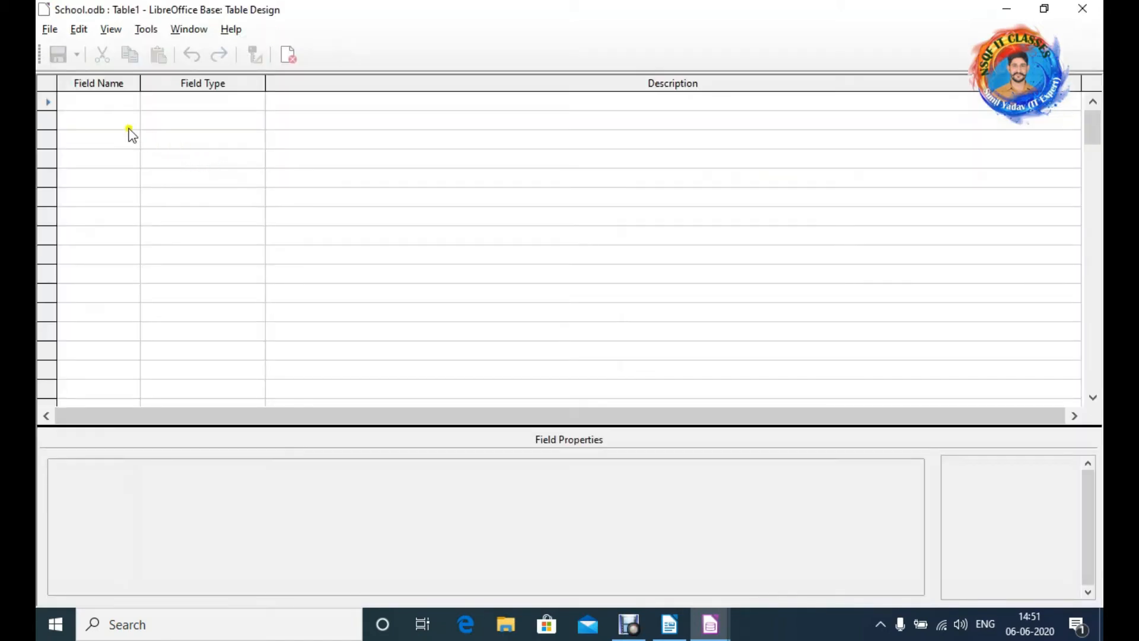
- Add a first field named Regn_No with the field type Text (fix) [ CHAR ]
{"action": "left_click", "coordinate": [111, 107]}
{"action": "type", "text": "Regn"}
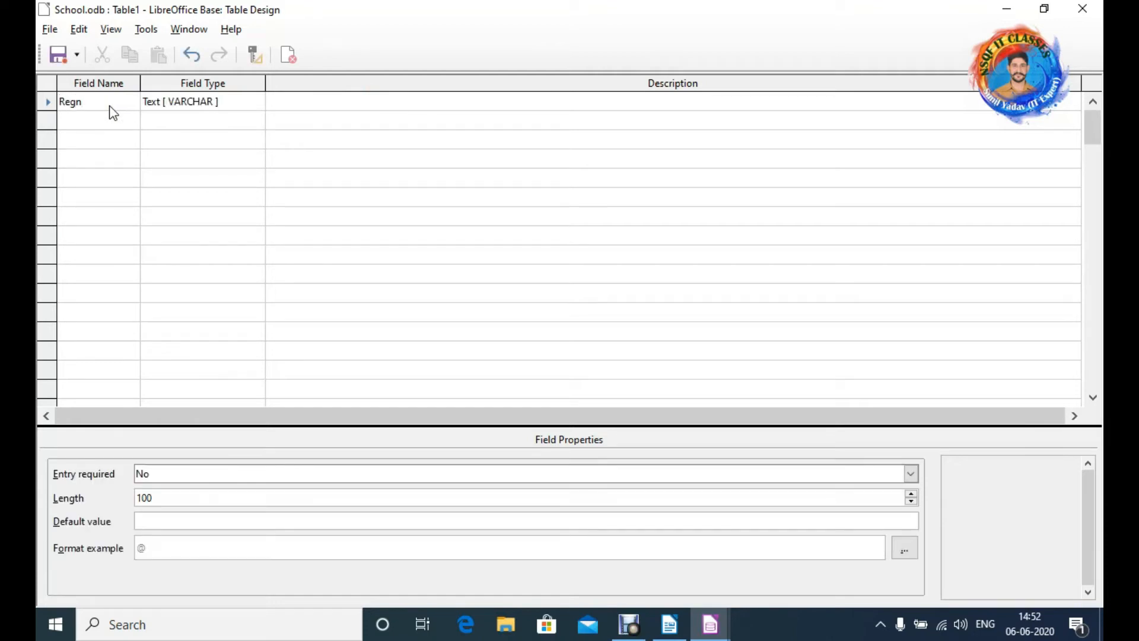
{"action": "type", "text": "_No"}
{"action": "key", "text": "Tab"}
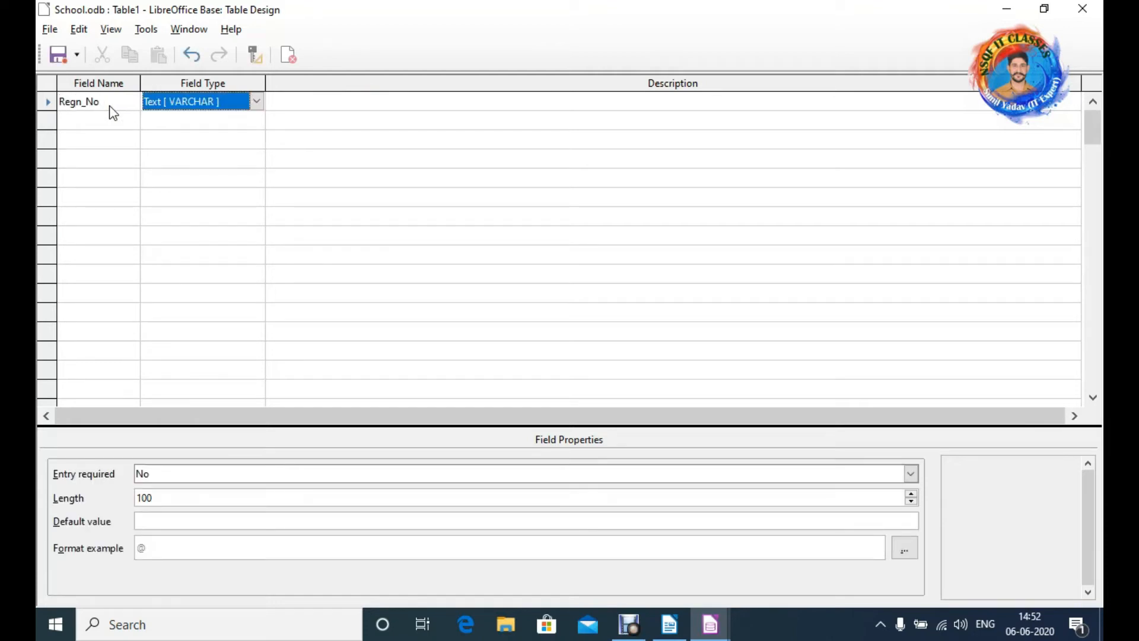
{"action": "left_click", "coordinate": [258, 102]}
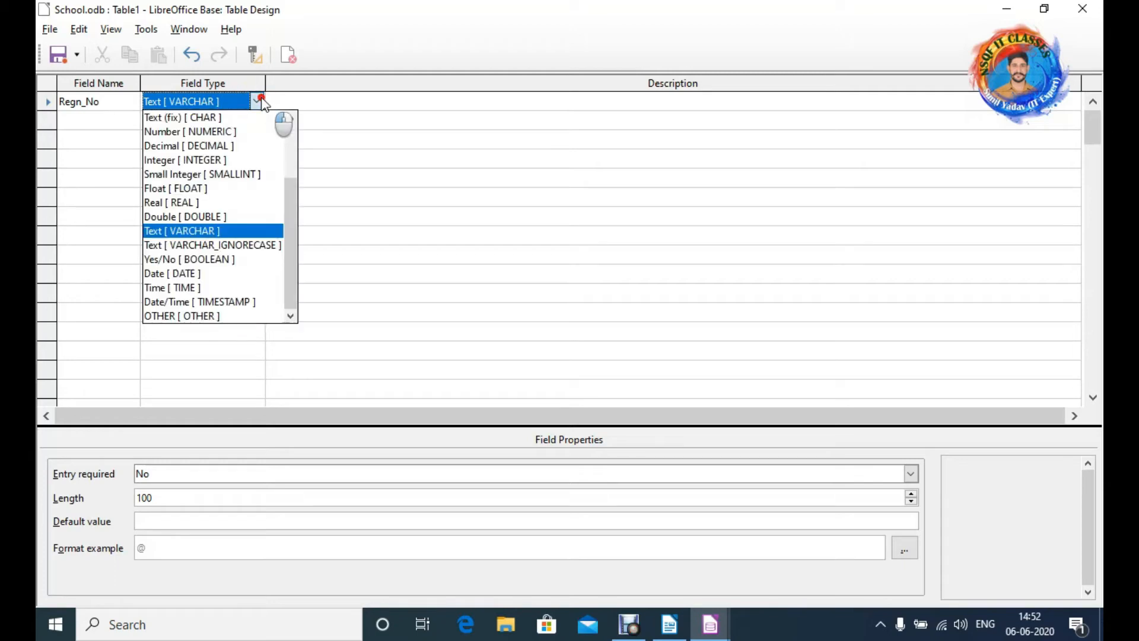
{"action": "left_click", "coordinate": [213, 116]}
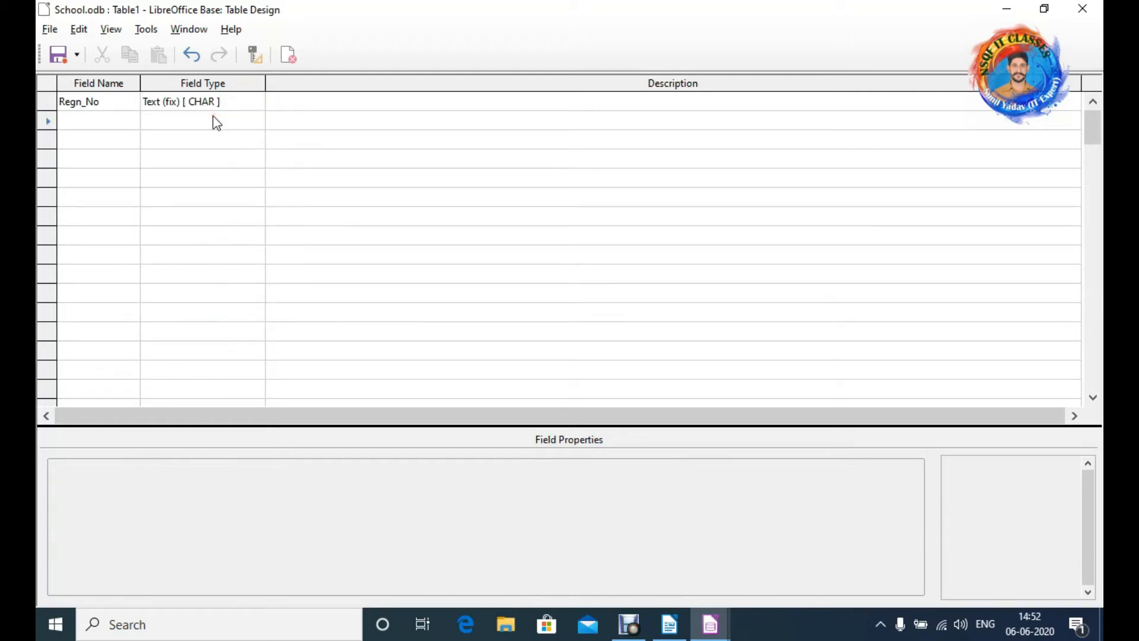
- Add a second field named SName with the type Text [ VARCHAR ], keeping its default length and default value
{"action": "left_click", "coordinate": [126, 126]}
{"action": "left_click", "coordinate": [115, 122]}
{"action": "type", "text": "N"}
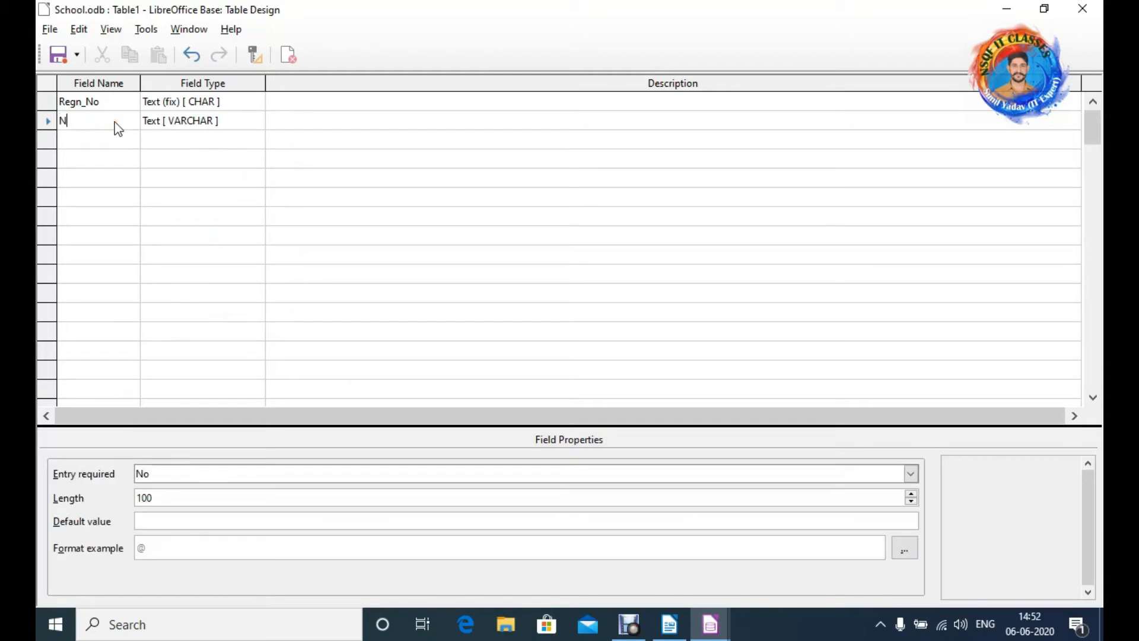
{"action": "key", "text": "BackSpace"}
{"action": "type", "text": "SName"}
{"action": "key", "text": "Tab"}
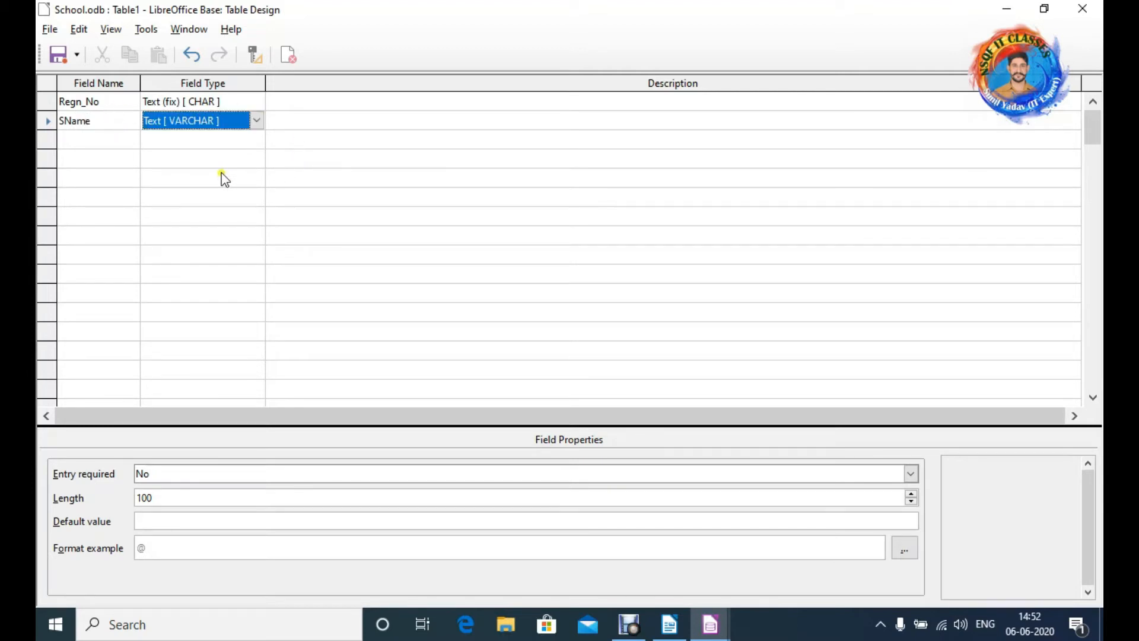
{"action": "left_click", "coordinate": [167, 501]}
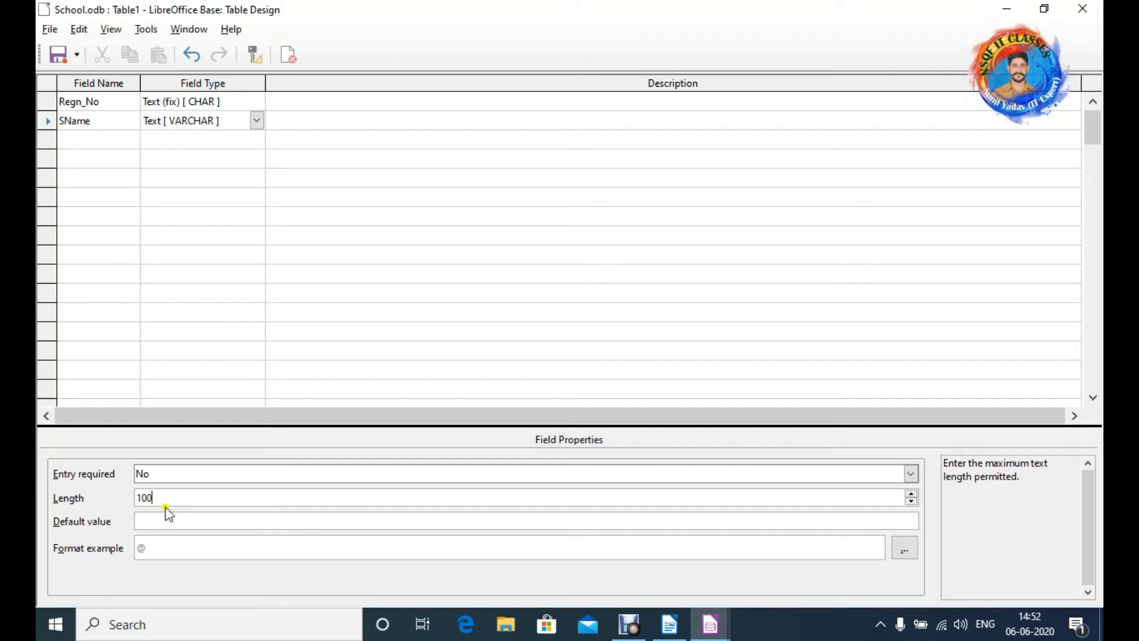
{"action": "left_click", "coordinate": [160, 521]}
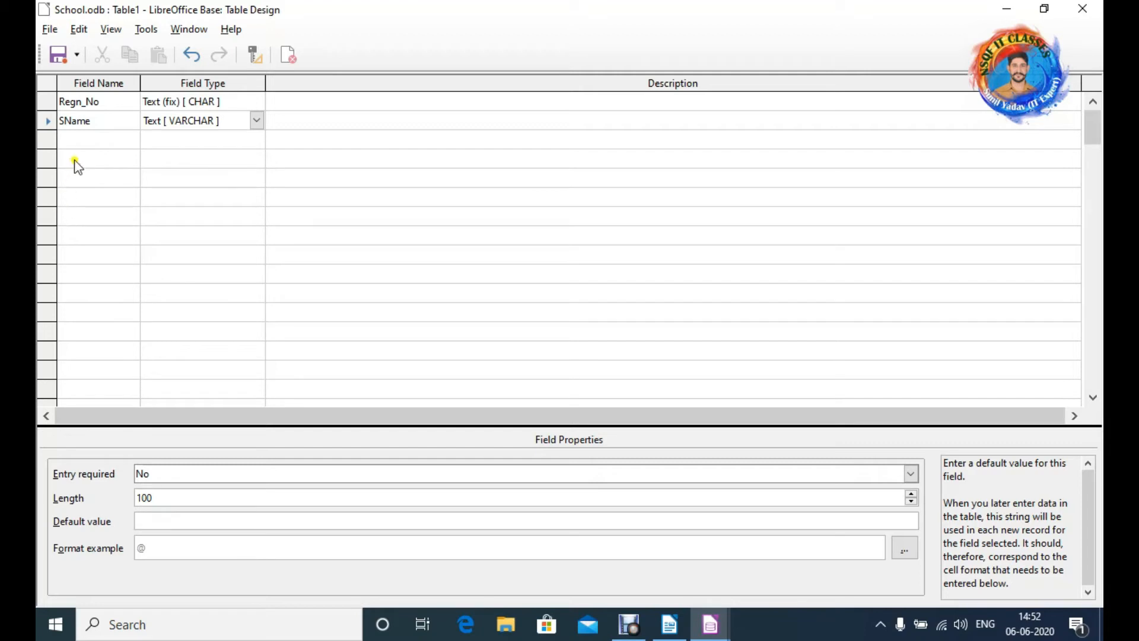
- Add an Address field of type Text [ VARCHAR ] and a Fee field of type Number [ NUMERIC ]
{"action": "left_click", "coordinate": [79, 140]}
{"action": "type", "text": "Address"}
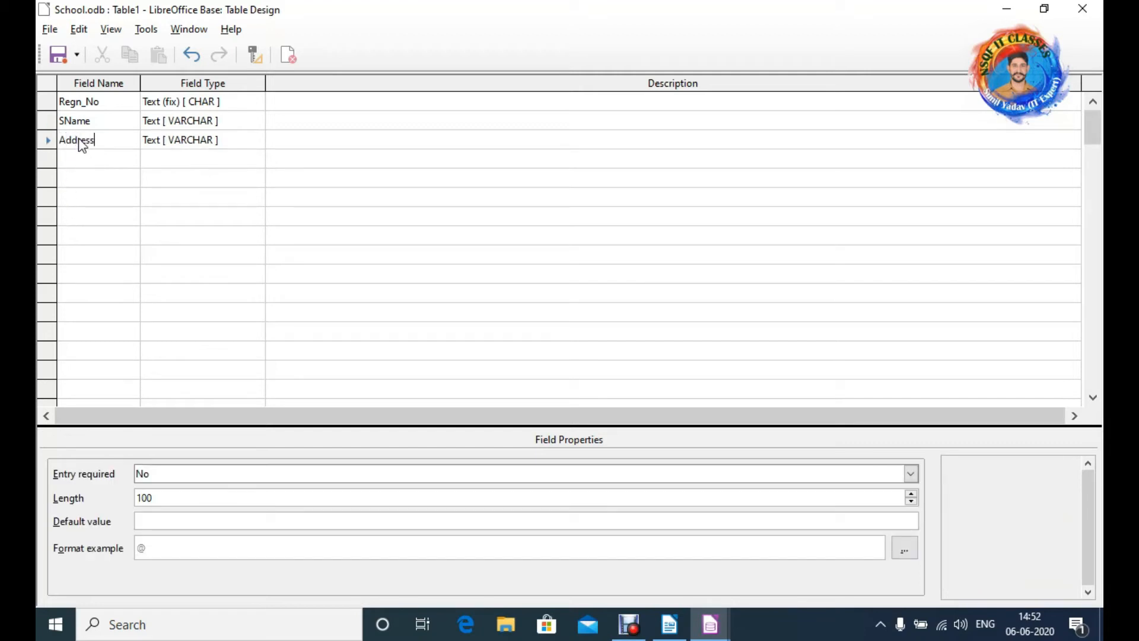
{"action": "key", "text": "Tab"}
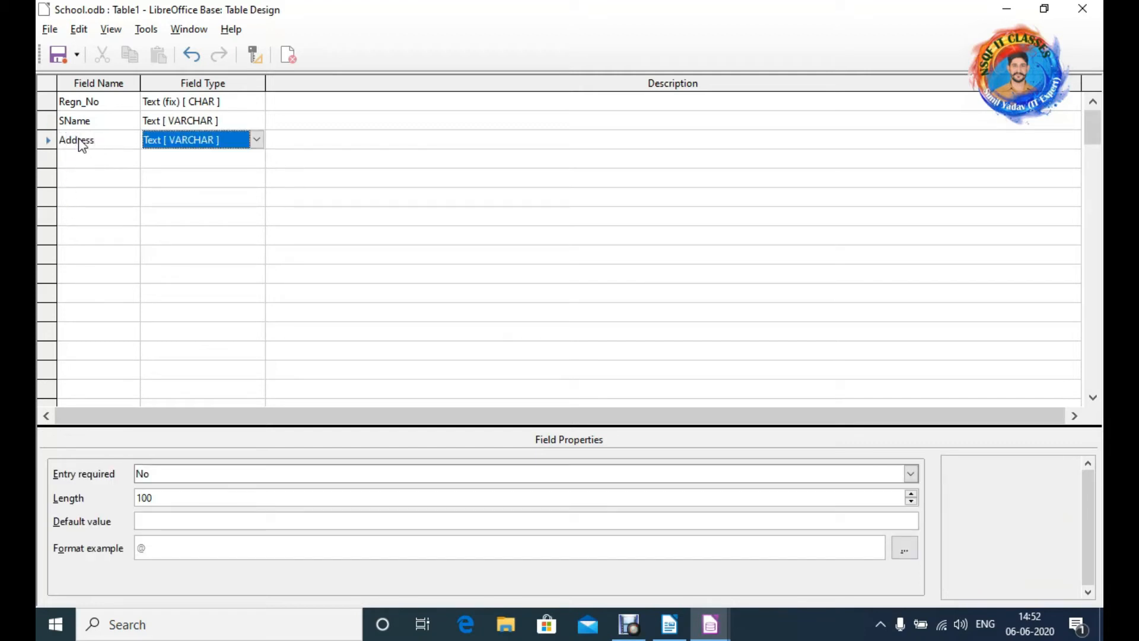
{"action": "left_click", "coordinate": [81, 159]}
{"action": "type", "text": "Fee"}
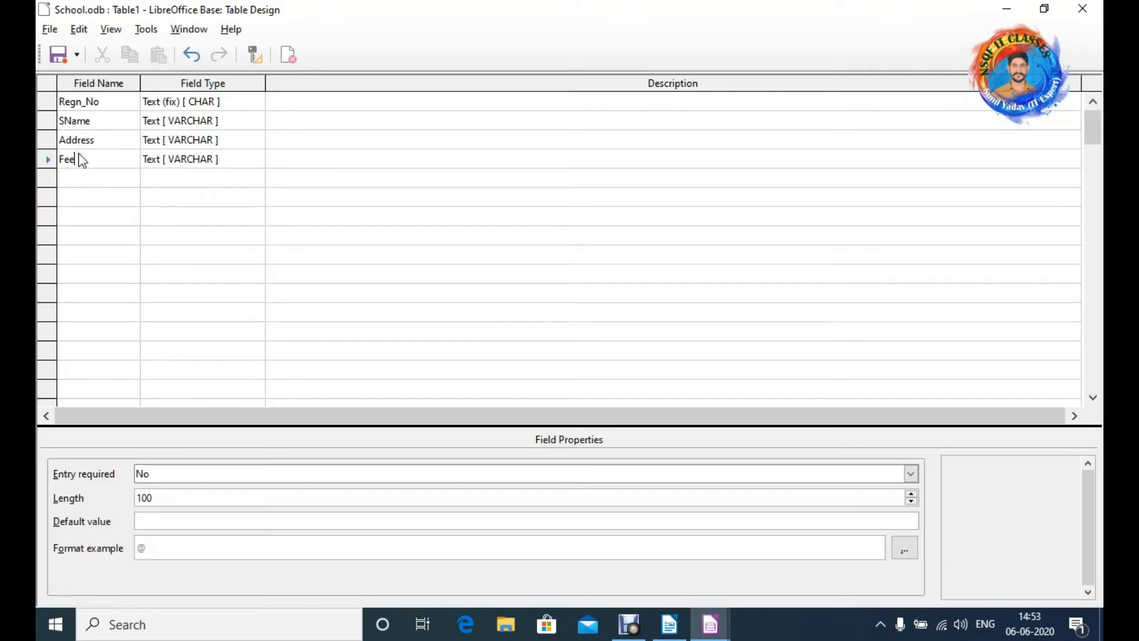
{"action": "key", "text": "Tab"}
{"action": "key", "text": "n"}
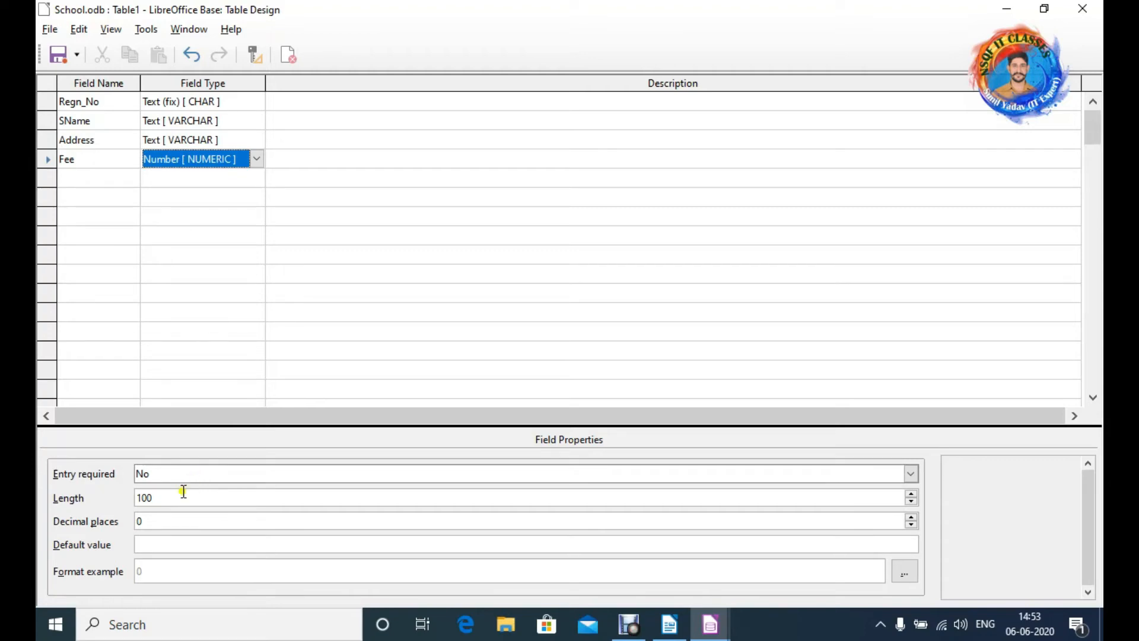
{"action": "left_click", "coordinate": [155, 528]}
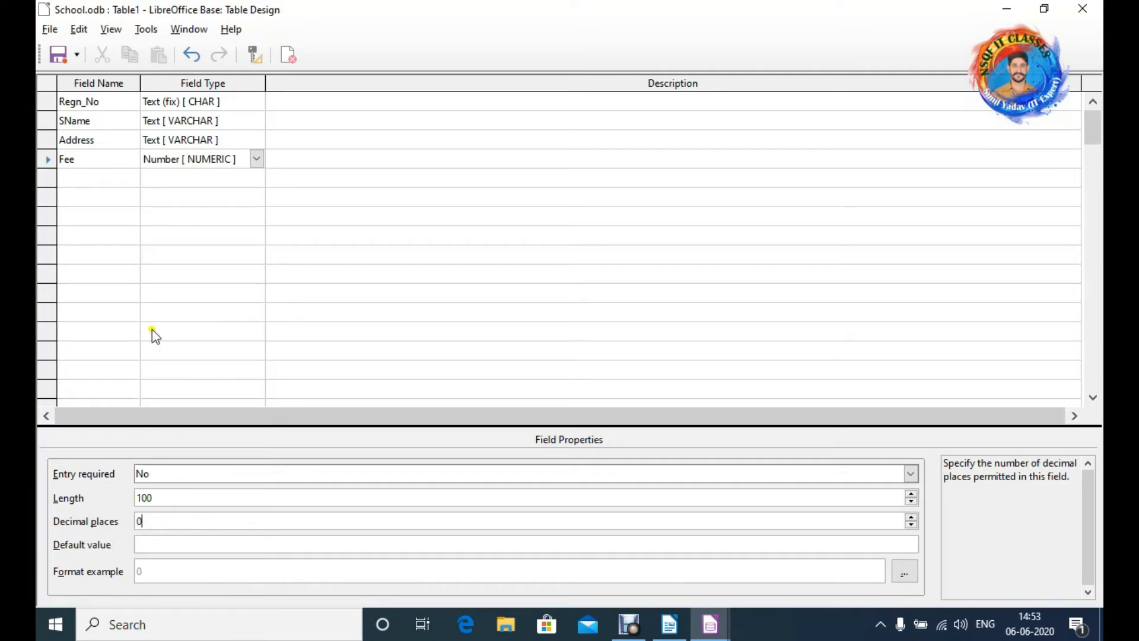
{"action": "left_click", "coordinate": [92, 174]}
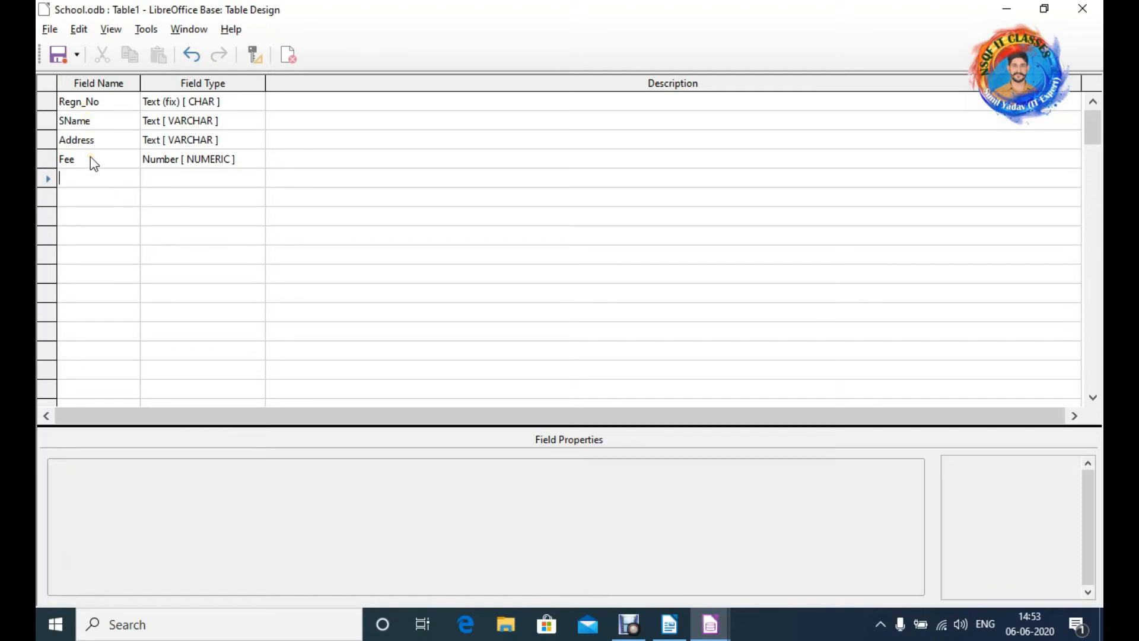
- Save the table as Admission without creating a primary key
{"action": "left_click", "coordinate": [65, 64]}
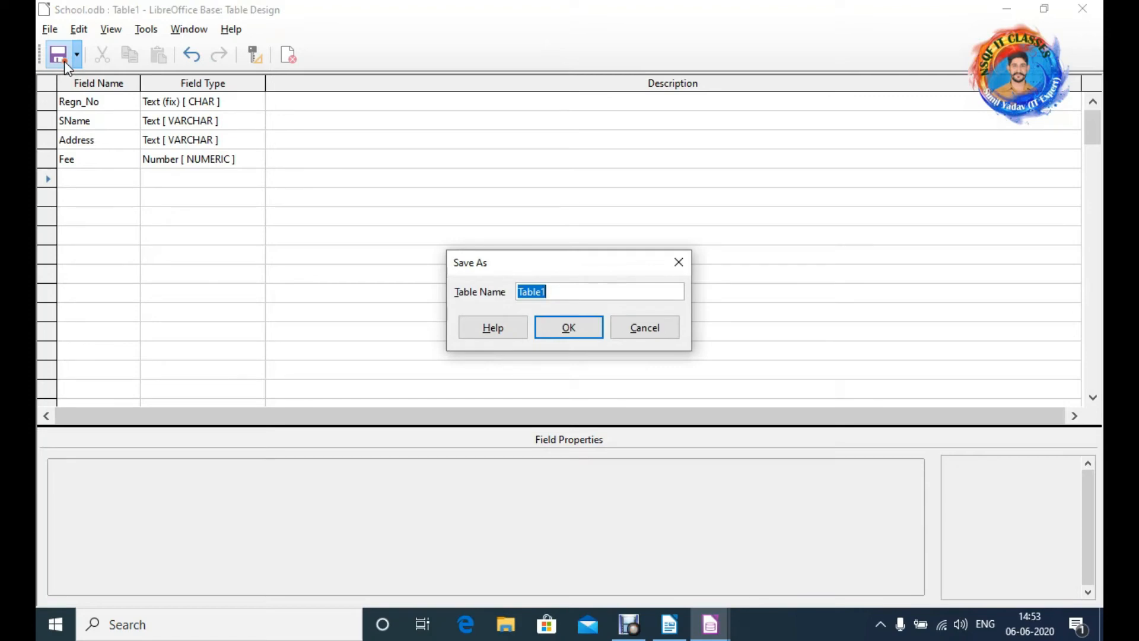
{"action": "key", "text": "BackSpace"}
{"action": "type", "text": "Admission"}
{"action": "left_click", "coordinate": [569, 330]}
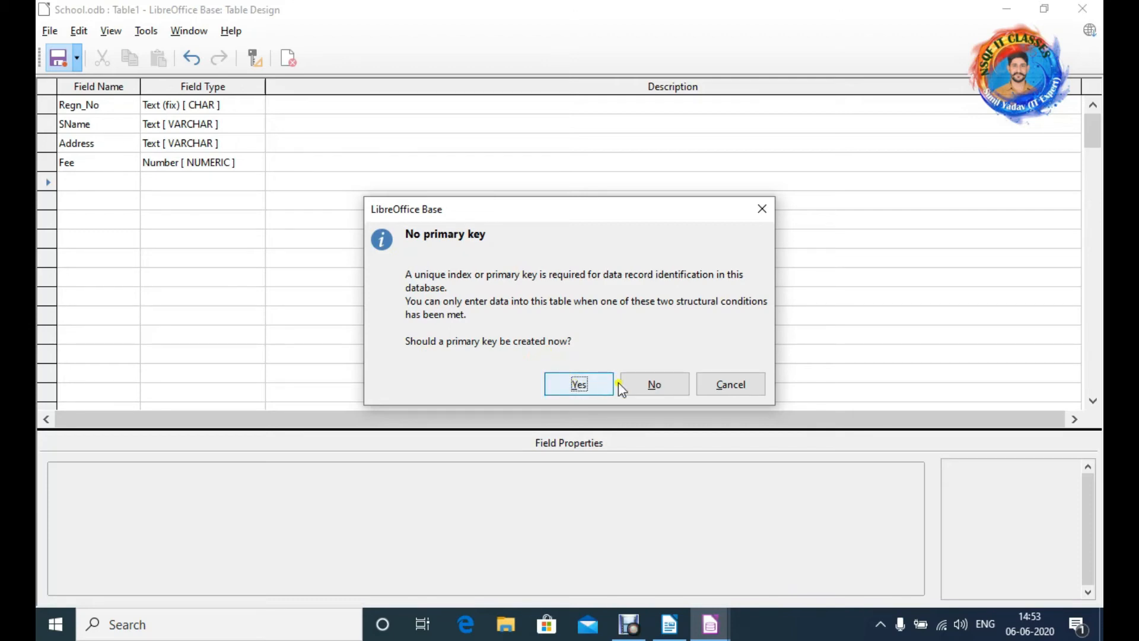
{"action": "left_click", "coordinate": [662, 387]}
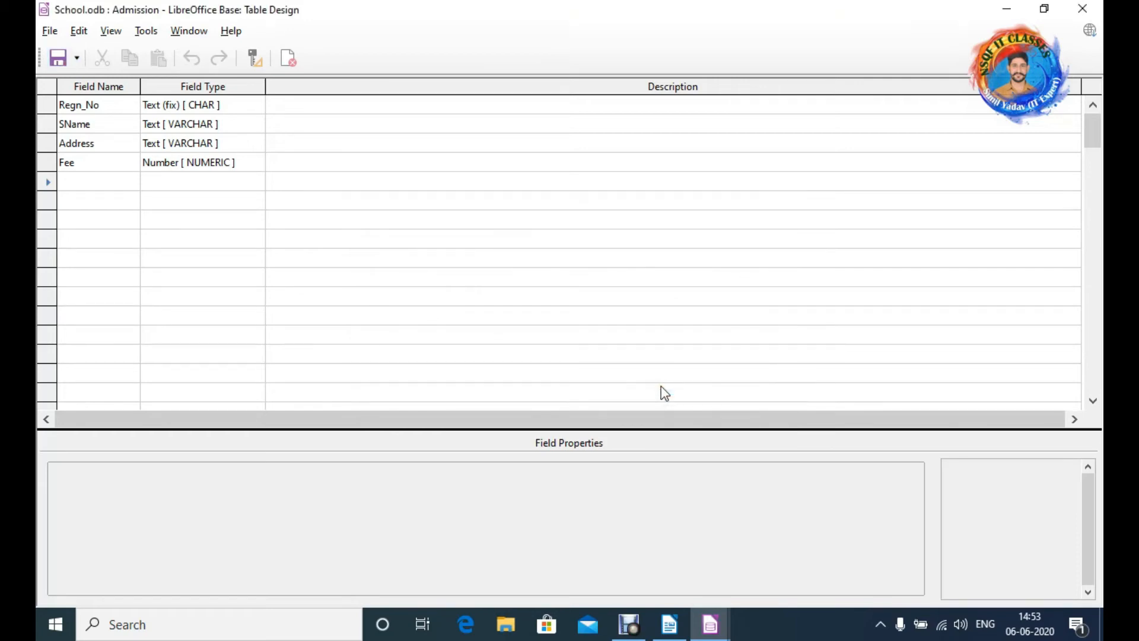
{"action": "left_click", "coordinate": [101, 108]}
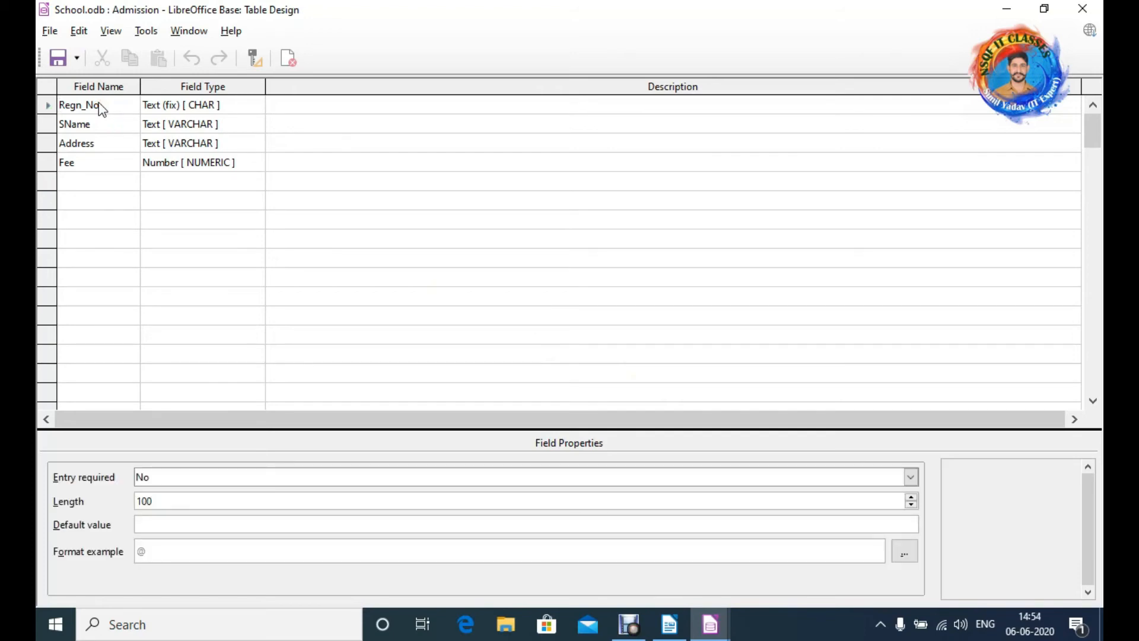
{"action": "left_click", "coordinate": [254, 58]}
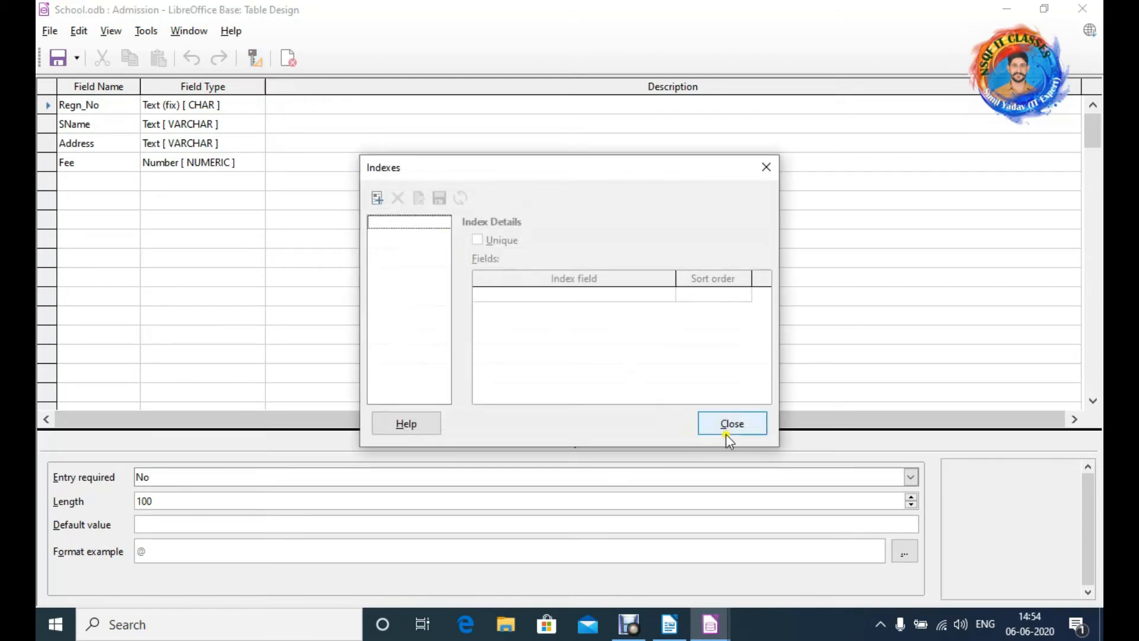
{"action": "left_click", "coordinate": [741, 423]}
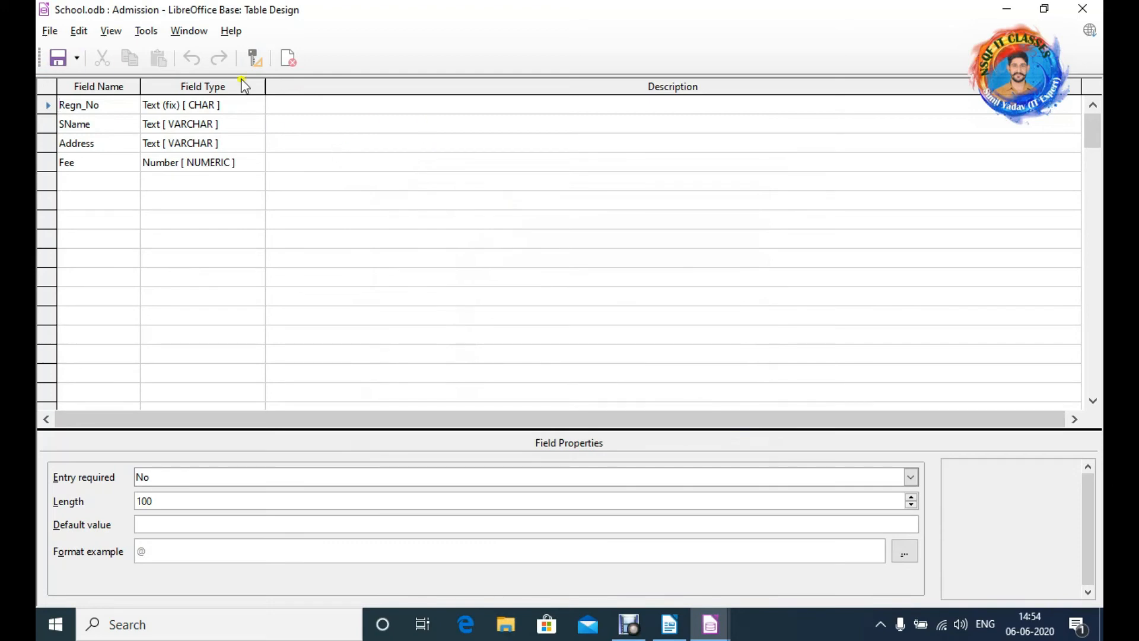
{"action": "left_click", "coordinate": [47, 106]}
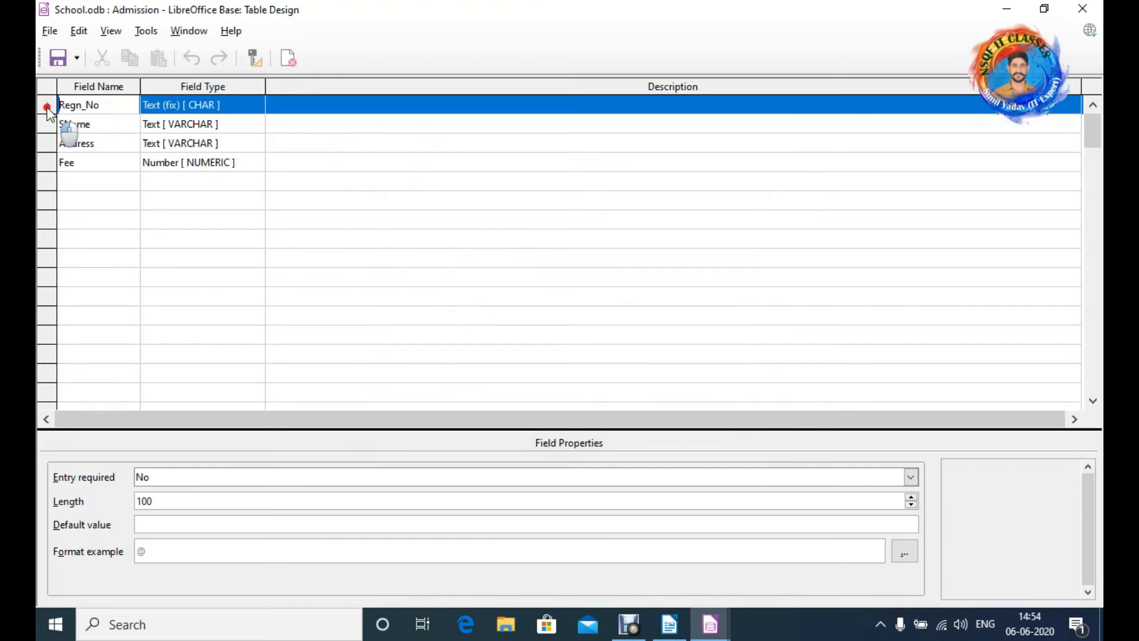
{"action": "right_click", "coordinate": [48, 108]}
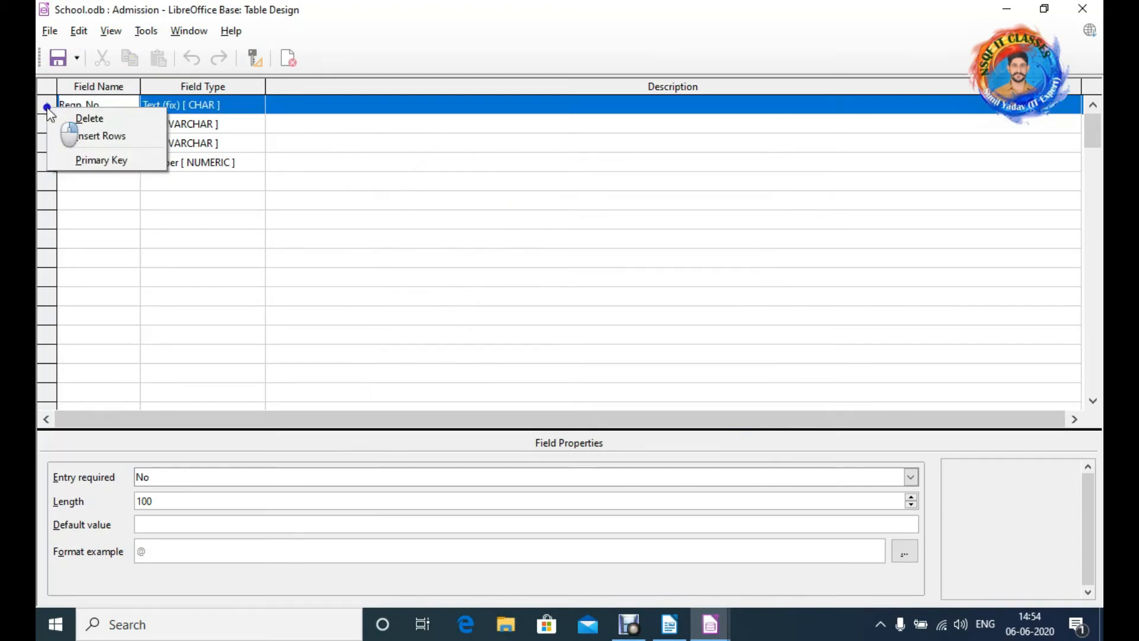
{"action": "left_click", "coordinate": [221, 243]}
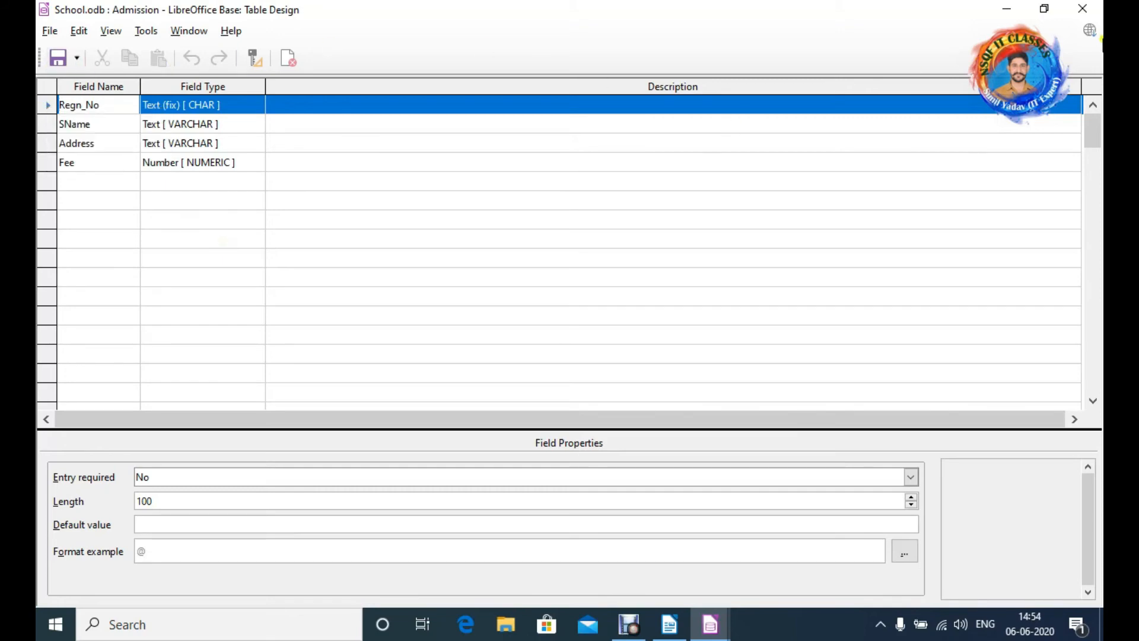
- Close the Admission table design and open the Execute SQL Statement dialog
{"action": "left_click", "coordinate": [1083, 8]}
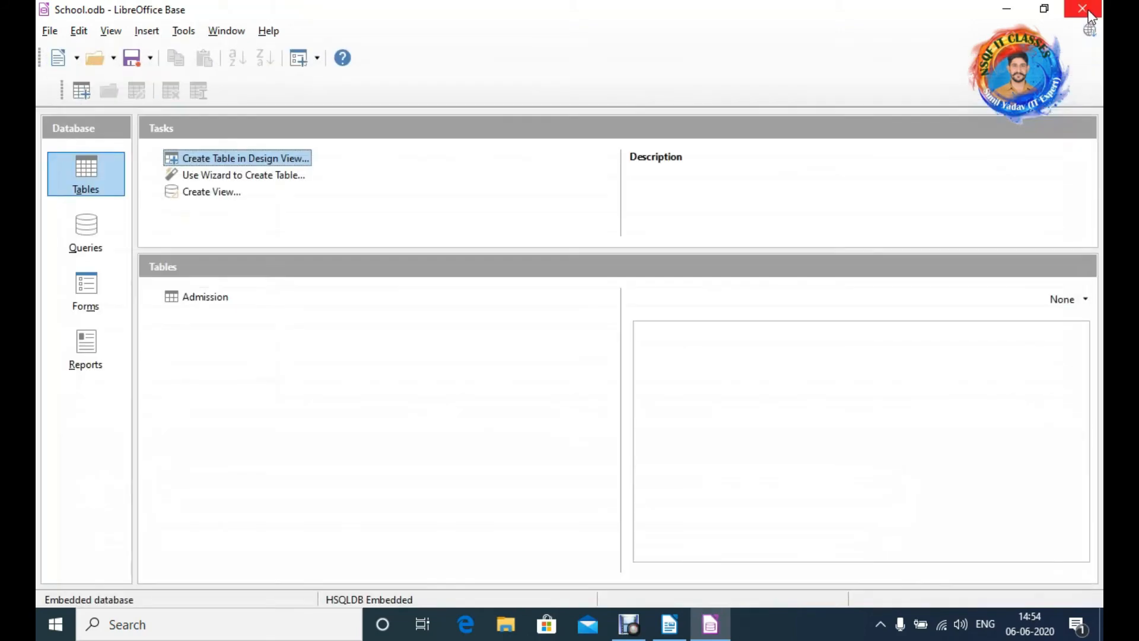
{"action": "left_click", "coordinate": [200, 301]}
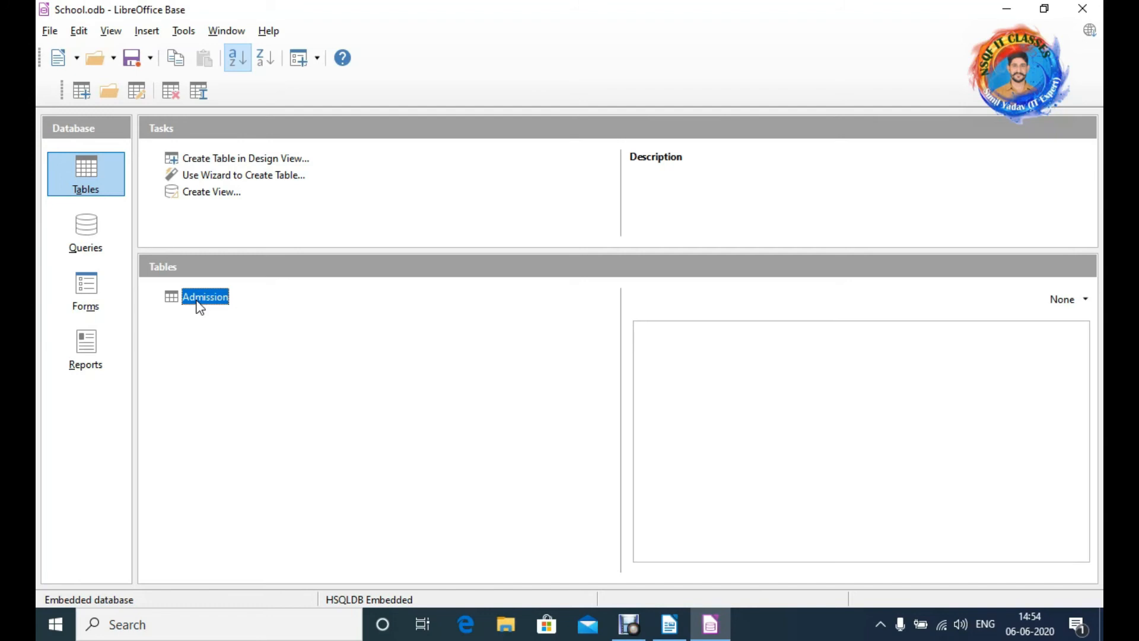
{"action": "left_click", "coordinate": [189, 33]}
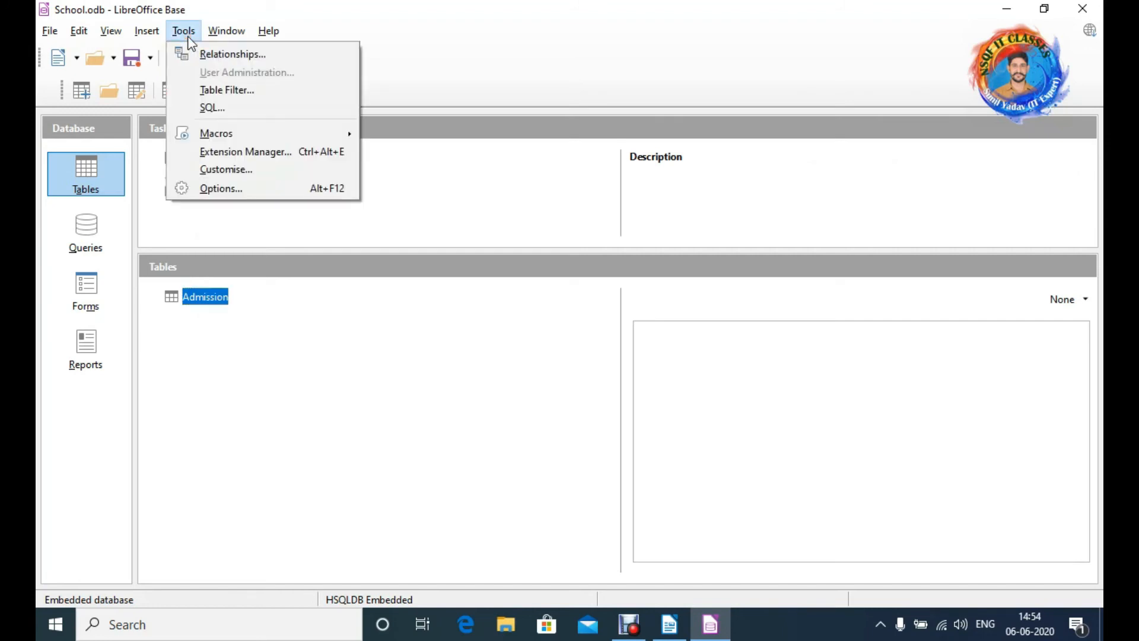
{"action": "left_click", "coordinate": [212, 110]}
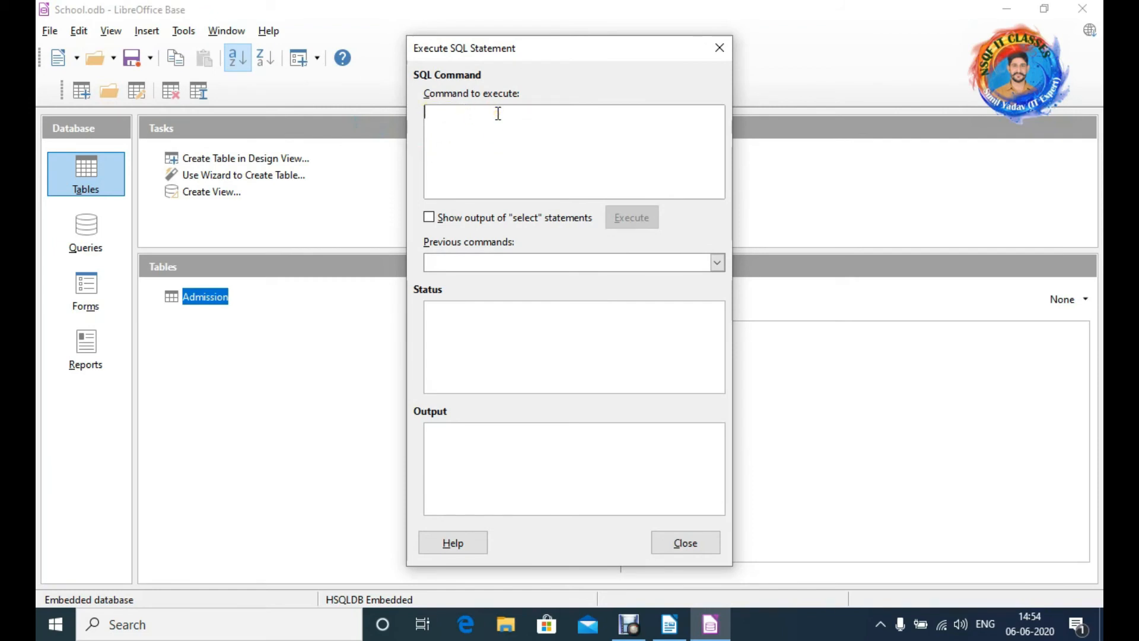
- Write an SQL insert into "Admission" with the columns "Regn_No", "SName", "Address" and "Fee", followed by the opening of the values clause
{"action": "type", "text": "inser"}
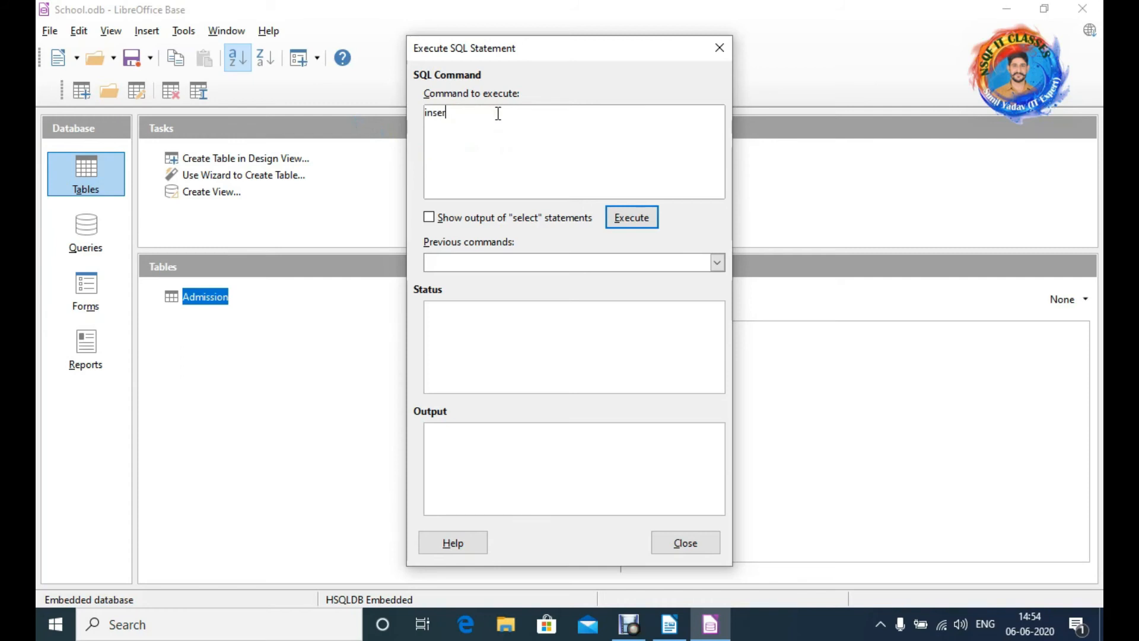
{"action": "type", "text": "t into \"Admission\" (\"Regn_No@"}
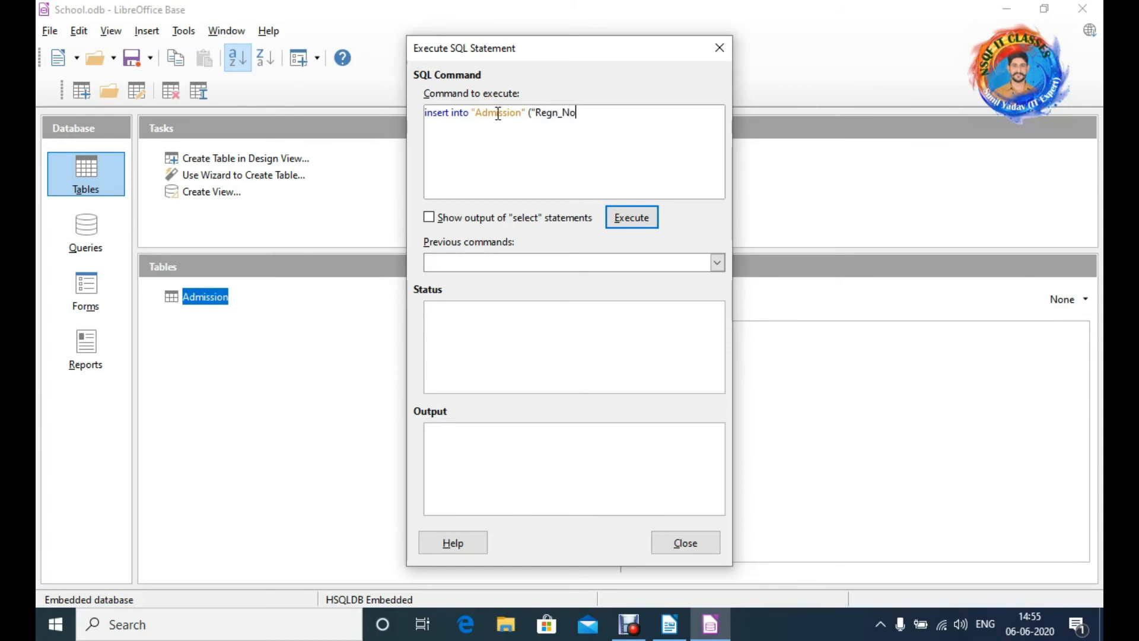
{"action": "key", "text": "BackSpace"}
{"action": "type", "text": "\",@"}
{"action": "key", "text": "BackSpace"}
{"action": "type", "text": "\"SName\",\"Addr"}
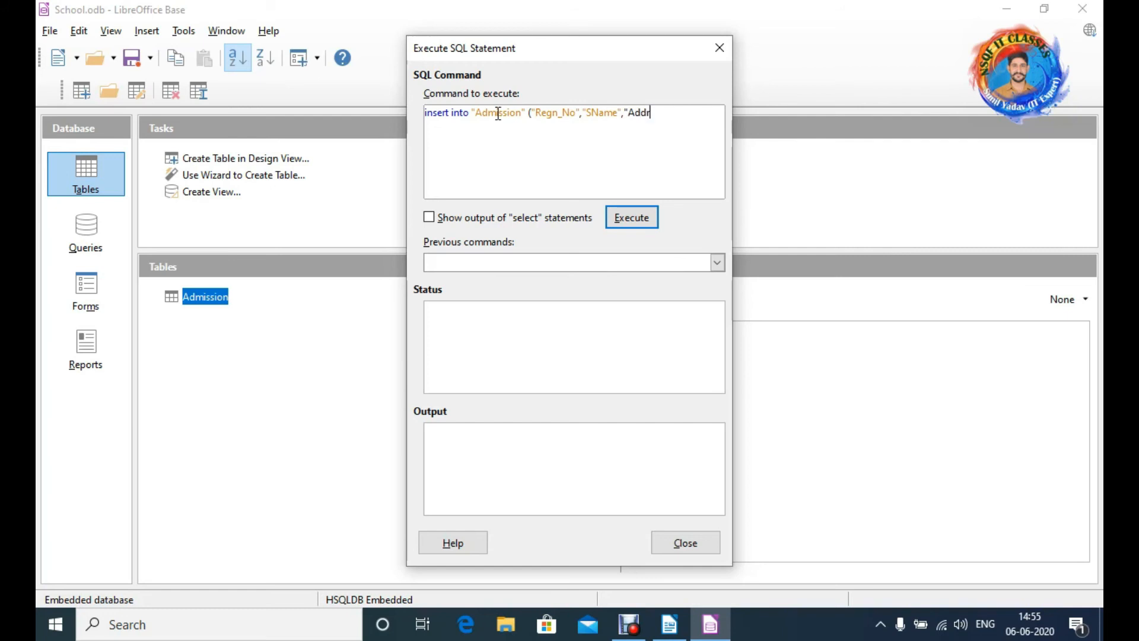
{"action": "type", "text": "ess\""}
{"action": "type", "text": ","}
{"action": "type", "text": "\""}
{"action": "type", "text": "F"}
{"action": "type", "text": "ee"}
{"action": "type", "text": "@)"}
{"action": "key", "text": "BackSpace"}
{"action": "key", "text": "BackSpace"}
{"action": "type", "text": "\") values("}
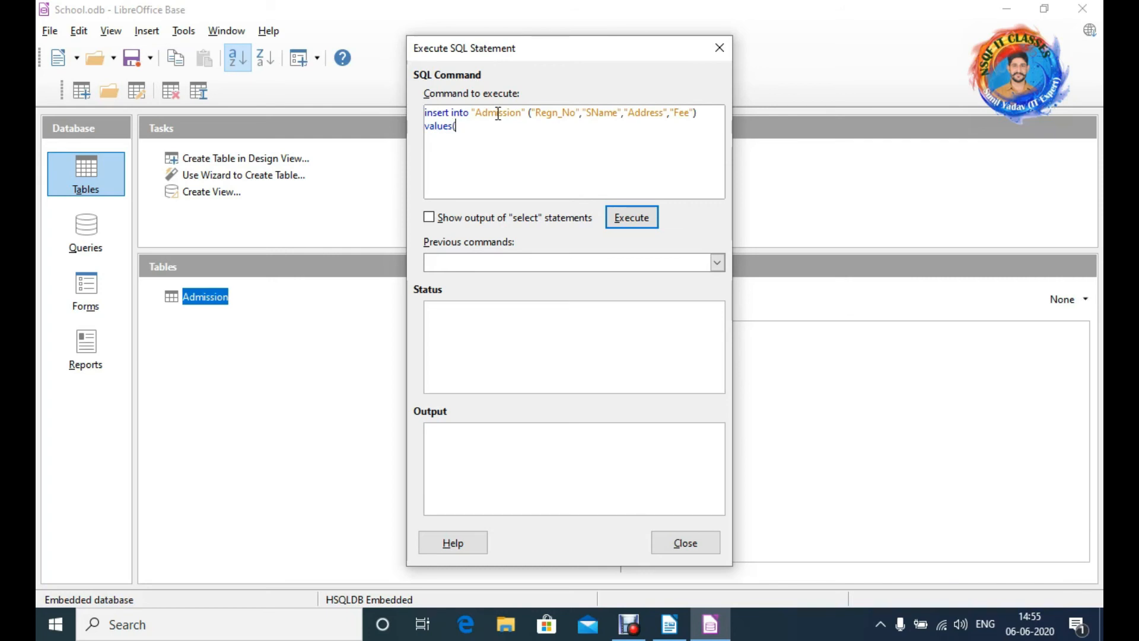
- Complete the insert statement's values with 'Rew-001', the student's name, 'Rewari' and fee 1200, and execute it
{"action": "type", "text": "'Rew"}
{"action": "key", "text": "BackSpace"}
{"action": "key", "text": "BackSpace"}
{"action": "type", "text": "ew-001','Suresh','Rewari',1"}
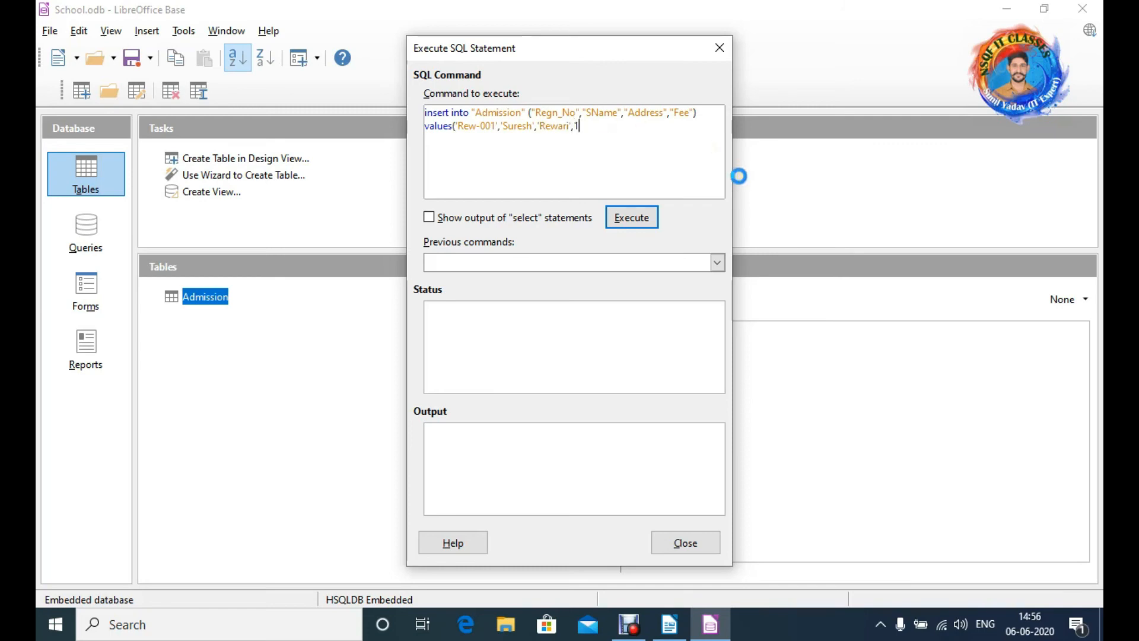
{"action": "type", "text": "200)"}
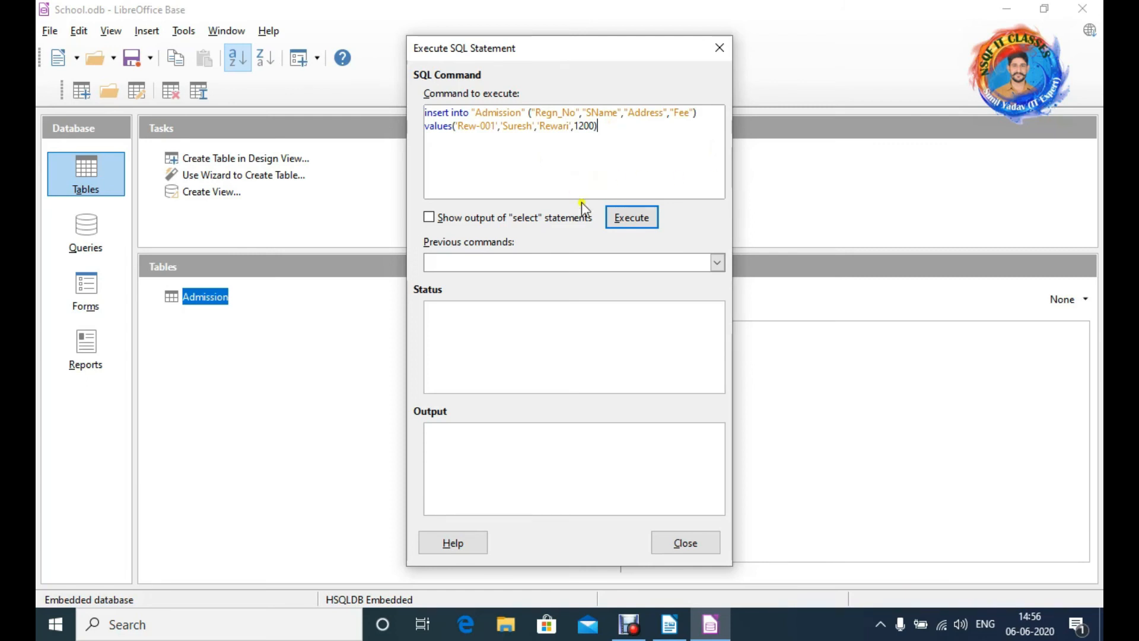
{"action": "left_click", "coordinate": [630, 224]}
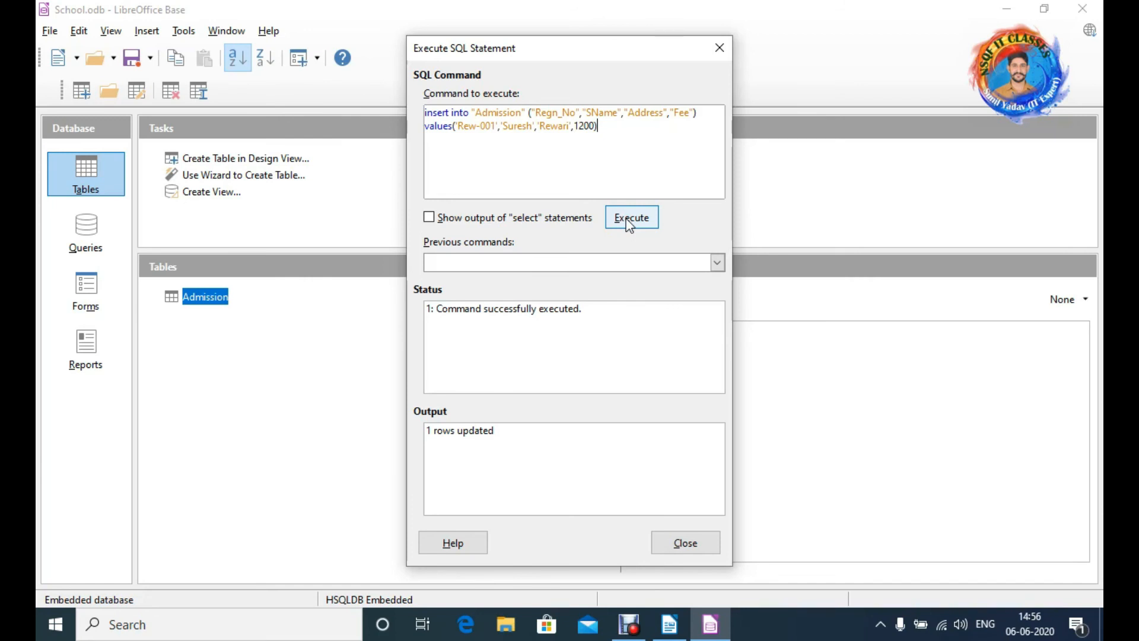
- Change the registration number in the values clause to Rew-002 and replace the student's name with the second student's
{"action": "left_click", "coordinate": [494, 126]}
{"action": "key", "text": "BackSpace"}
{"action": "type", "text": "2"}
{"action": "key", "text": "Right"}
{"action": "key", "text": "Right"}
{"action": "key", "text": "Right"}
{"action": "key", "text": "BackSpace"}
{"action": "key", "text": "BackSpace"}
{"action": "key", "text": "BackSpace"}
{"action": "key", "text": "BackSpace"}
{"action": "key", "text": "BackSpace"}
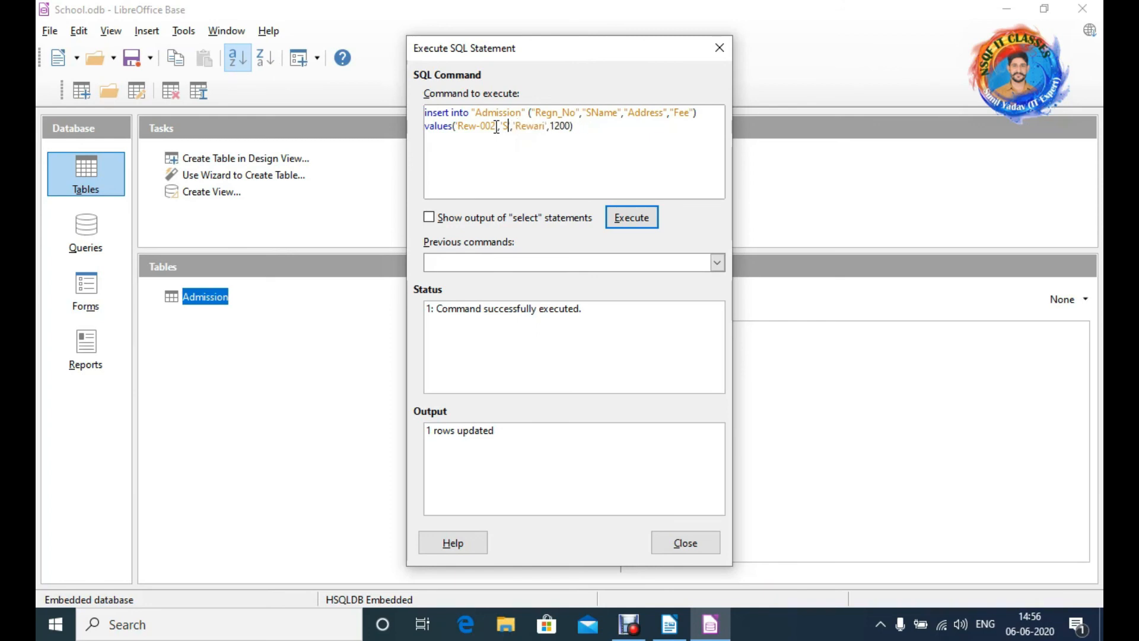
{"action": "key", "text": "BackSpace"}
{"action": "type", "text": "Mukesh"}
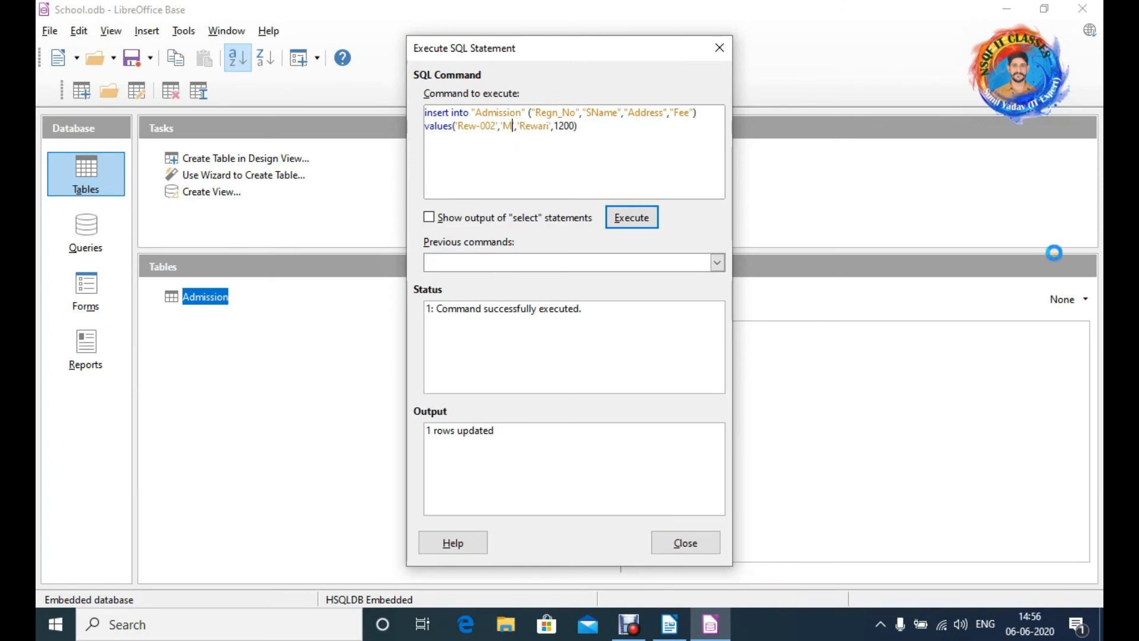
- Change the statement's address value to 'Kosli' and the fee to 1500, and execute the insert for the second record
{"action": "key", "text": "Right"}
{"action": "key", "text": "Right"}
{"action": "key", "text": "Right"}
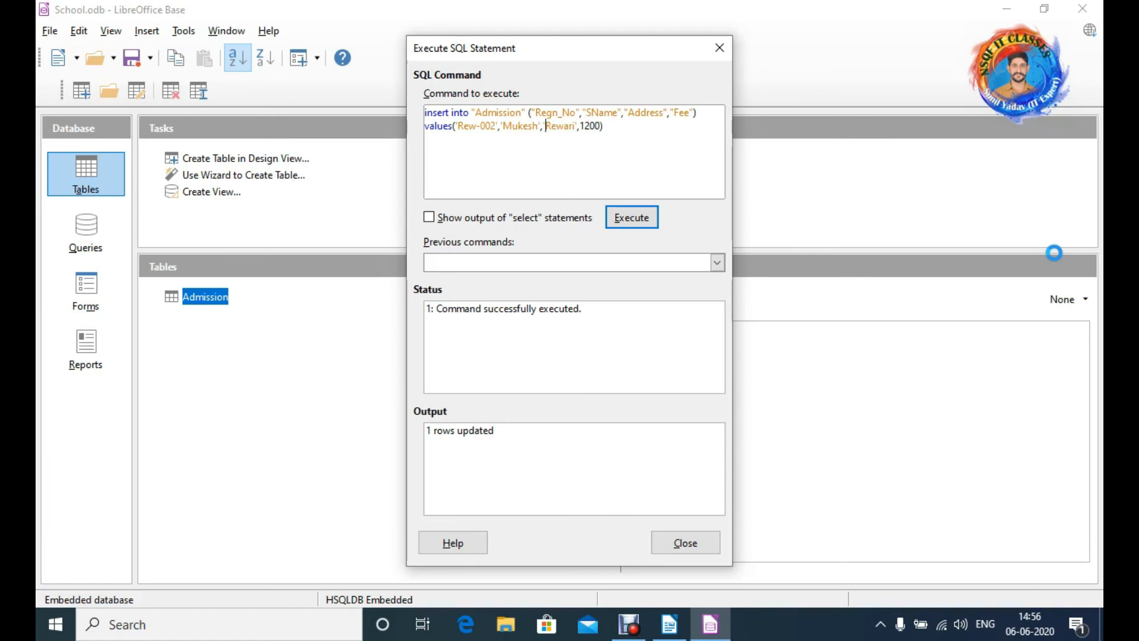
{"action": "key", "text": "Delete"}
{"action": "key", "text": "Delete"}
{"action": "key", "text": "Delete"}
{"action": "key", "text": "Delete"}
{"action": "key", "text": "BackSpace"}
{"action": "key", "text": "BackSpace"}
{"action": "key", "text": "BackSpace"}
{"action": "key", "text": "BackSpace"}
{"action": "type", "text": "'Kolsi"}
{"action": "key", "text": "BackSpace"}
{"action": "key", "text": "BackSpace"}
{"action": "key", "text": "BackSpace"}
{"action": "type", "text": "sli'"}
{"action": "key", "text": "Right"}
{"action": "key", "text": "Right"}
{"action": "key", "text": "Right"}
{"action": "key", "text": "BackSpace"}
{"action": "type", "text": "5"}
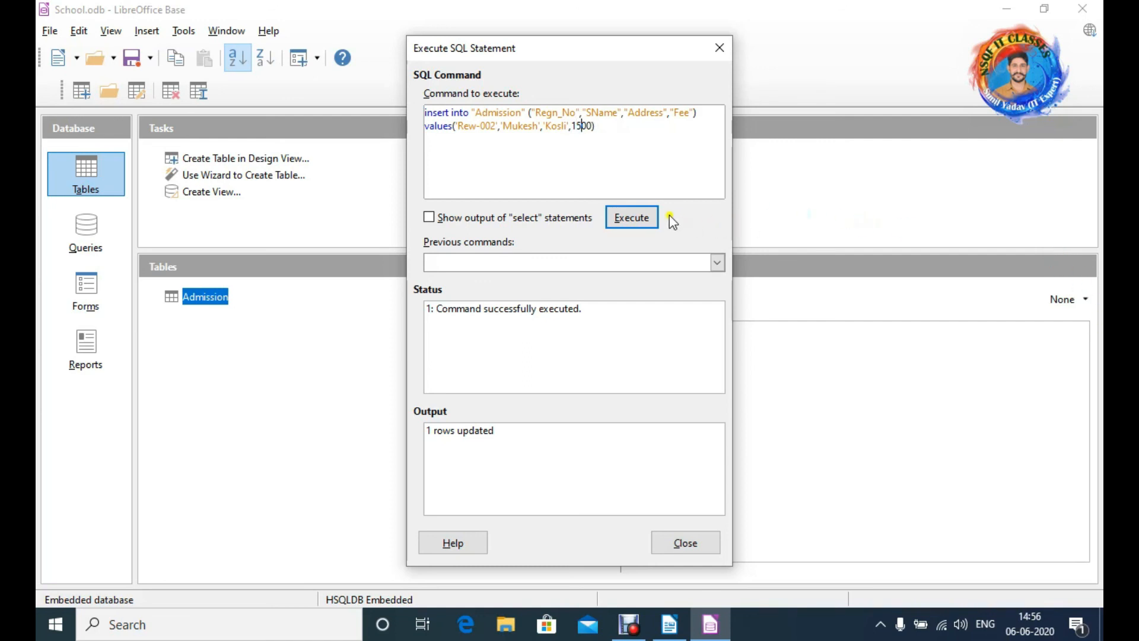
{"action": "left_click", "coordinate": [644, 218]}
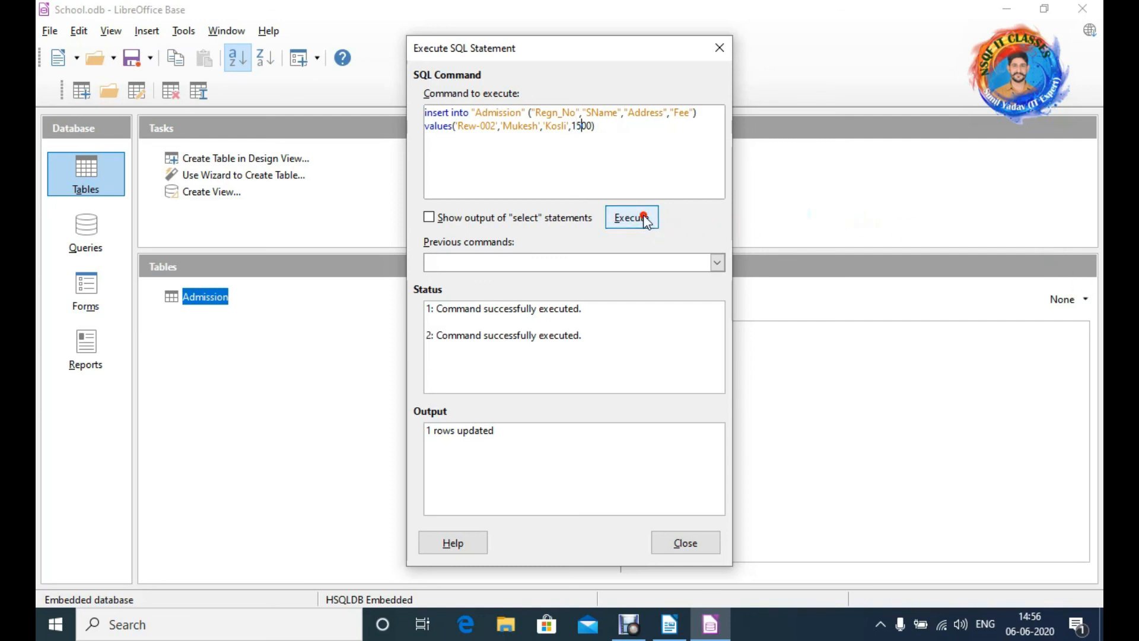
- Change the registration number in the values clause to Rew-003 and replace the student's name with the third student's
{"action": "left_click", "coordinate": [496, 126]}
{"action": "key", "text": "BackSpace"}
{"action": "type", "text": "3"}
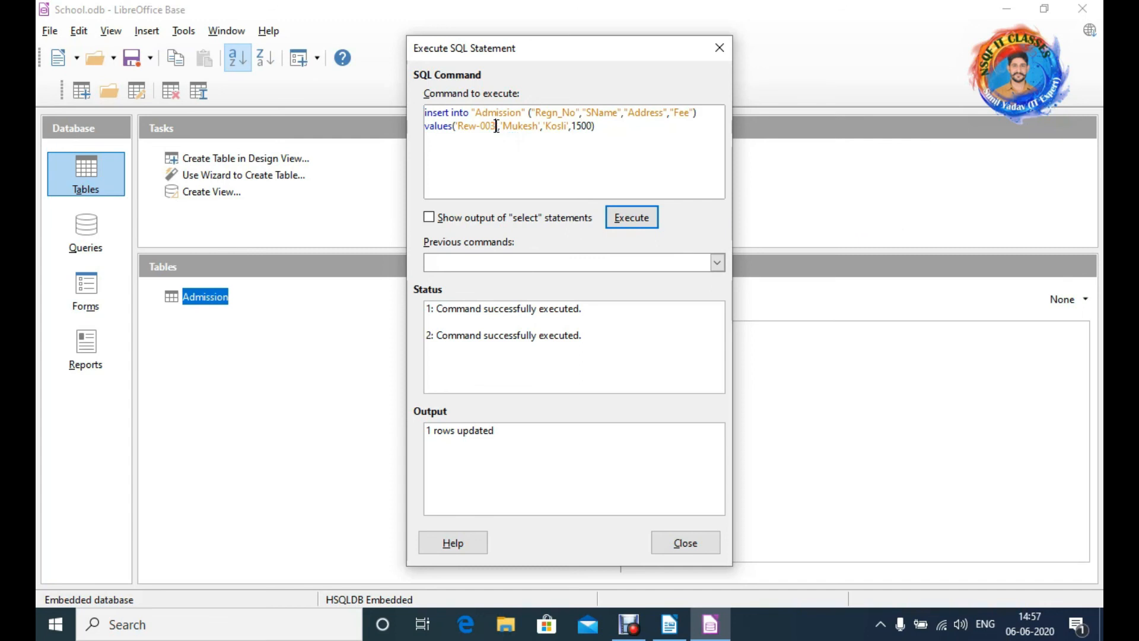
{"action": "key", "text": "Right"}
{"action": "key", "text": "Right"}
{"action": "key", "text": "Right"}
{"action": "key", "text": "Right"}
{"action": "key", "text": "Right"}
{"action": "key", "text": "Delete"}
{"action": "key", "text": "Delete"}
{"action": "key", "text": "Delete"}
{"action": "key", "text": "BackSpace"}
{"action": "key", "text": "BackSpace"}
{"action": "key", "text": "BackSpace"}
{"action": "type", "text": "anjeet'"}
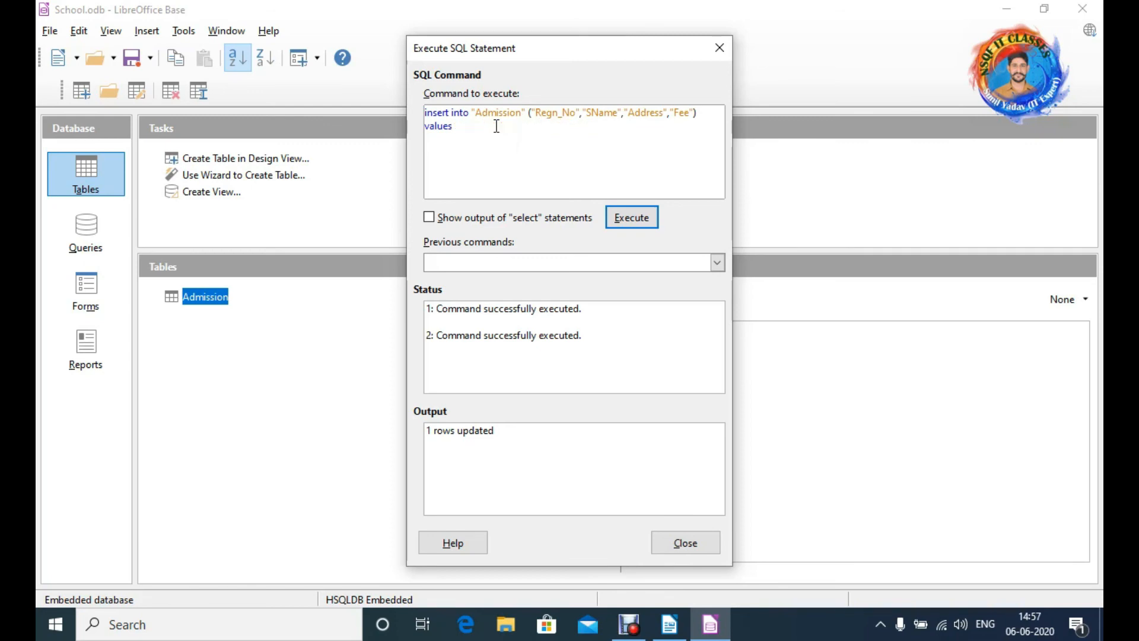
- Change the fee value in the statement to 1000 and execute the insert for the third record
{"action": "key", "text": "Right"}
{"action": "key", "text": "Right"}
{"action": "key", "text": "Right"}
{"action": "key", "text": "Right"}
{"action": "key", "text": "Right"}
{"action": "key", "text": "Right"}
{"action": "key", "text": "Right"}
{"action": "key", "text": "Right"}
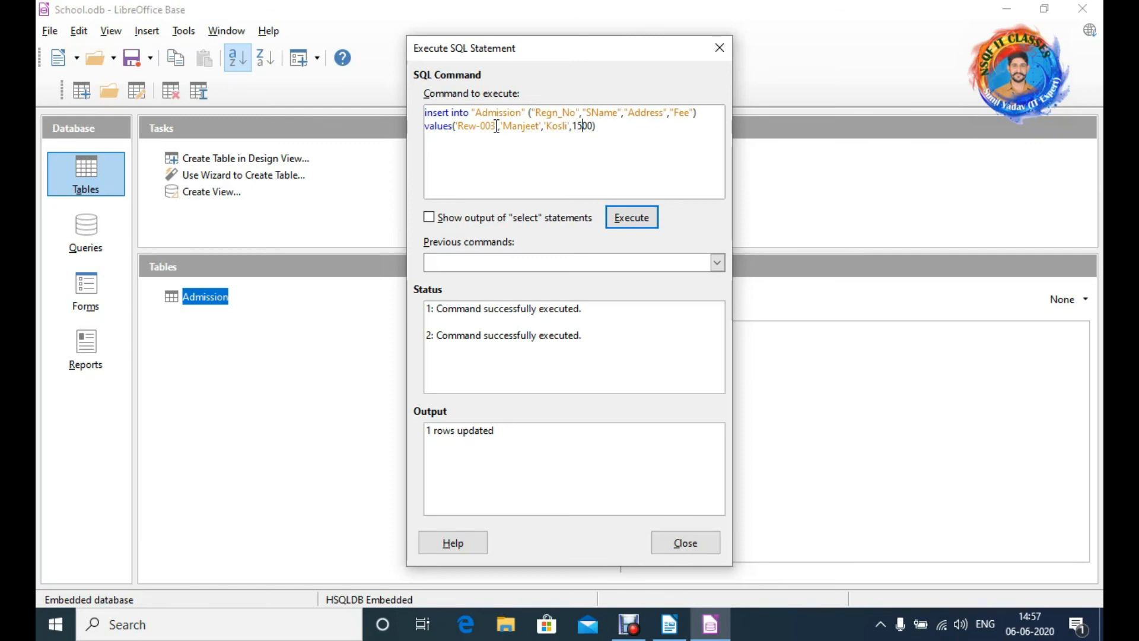
{"action": "key", "text": "Delete"}
{"action": "type", "text": "0"}
{"action": "left_click", "coordinate": [633, 219]}
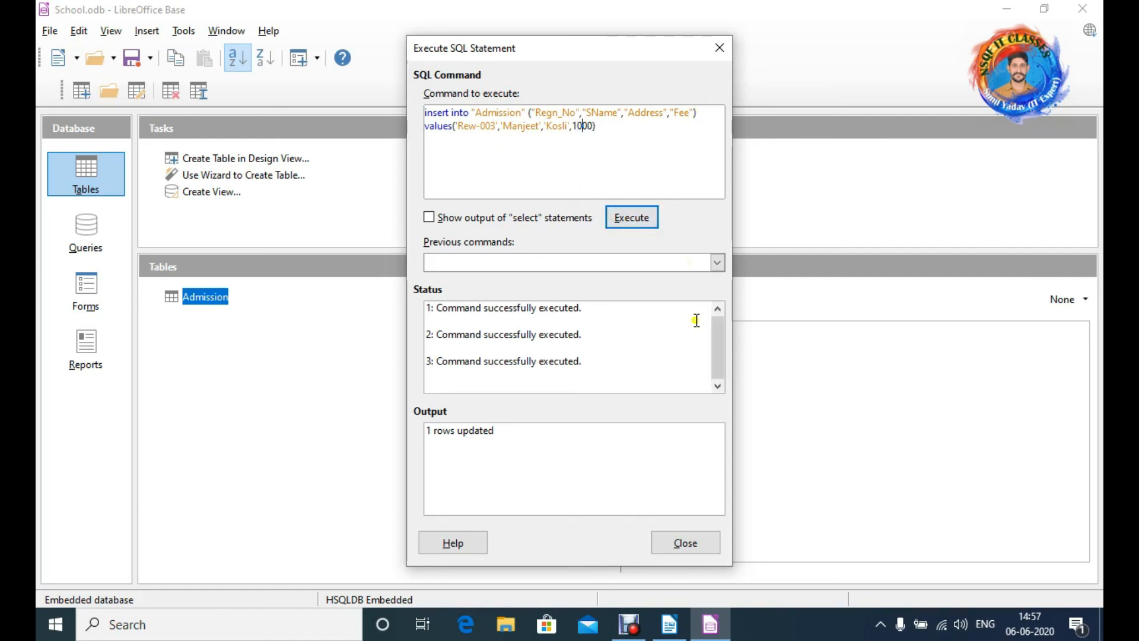
- Close the Execute SQL Statement dialog and open the Admission table's data
{"action": "left_click", "coordinate": [693, 543]}
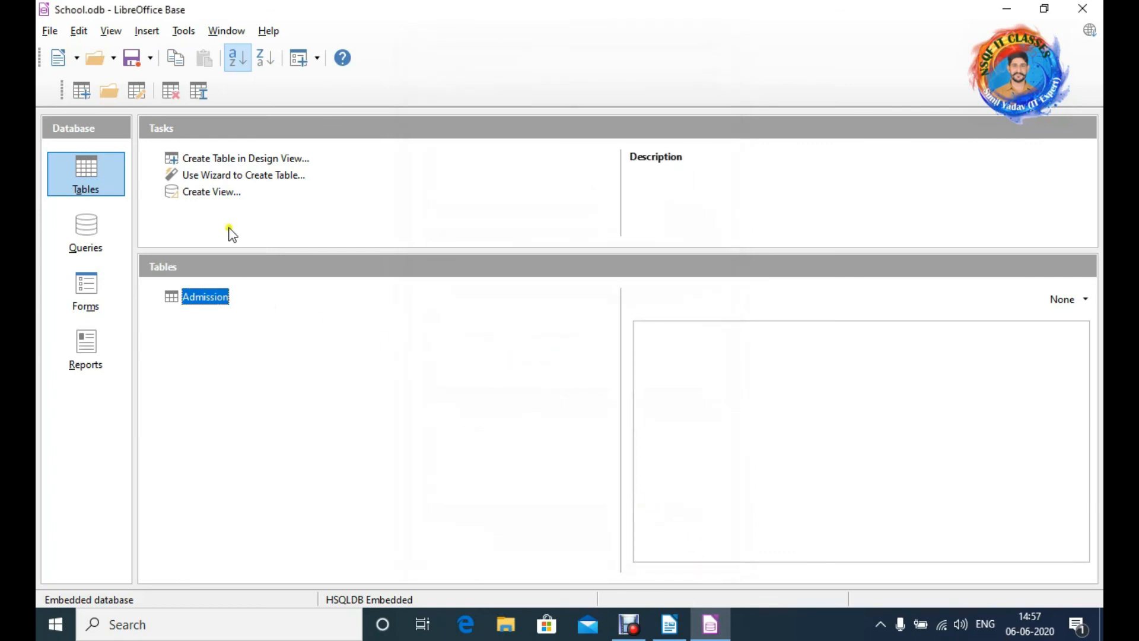
{"action": "double_click", "coordinate": [205, 297]}
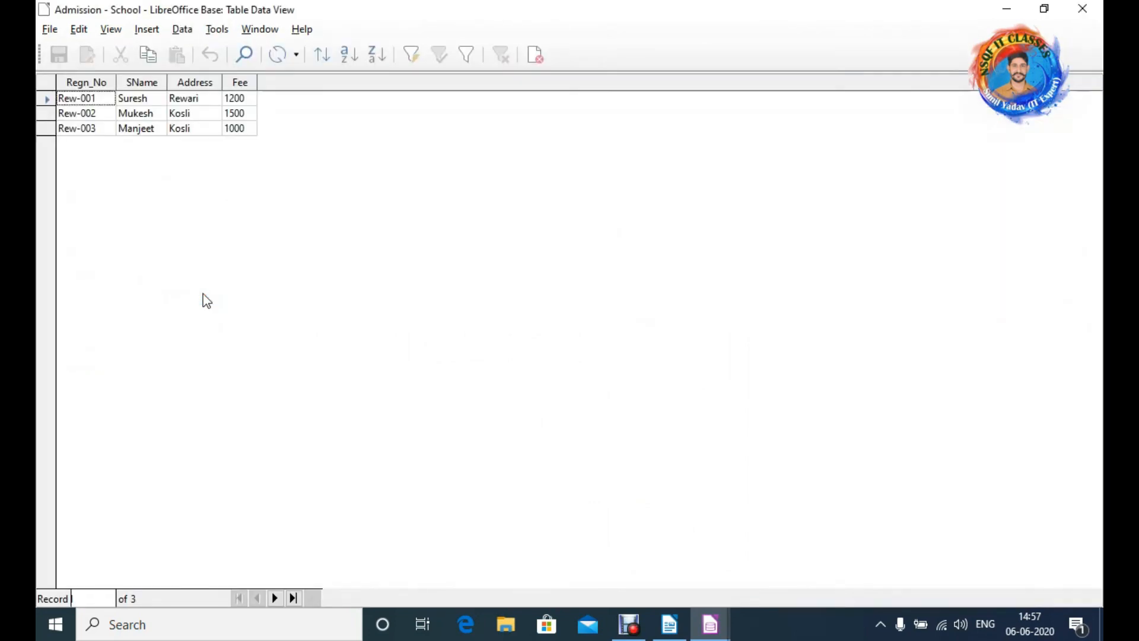
{"action": "left_click", "coordinate": [73, 101]}
{"action": "left_click", "coordinate": [49, 100]}
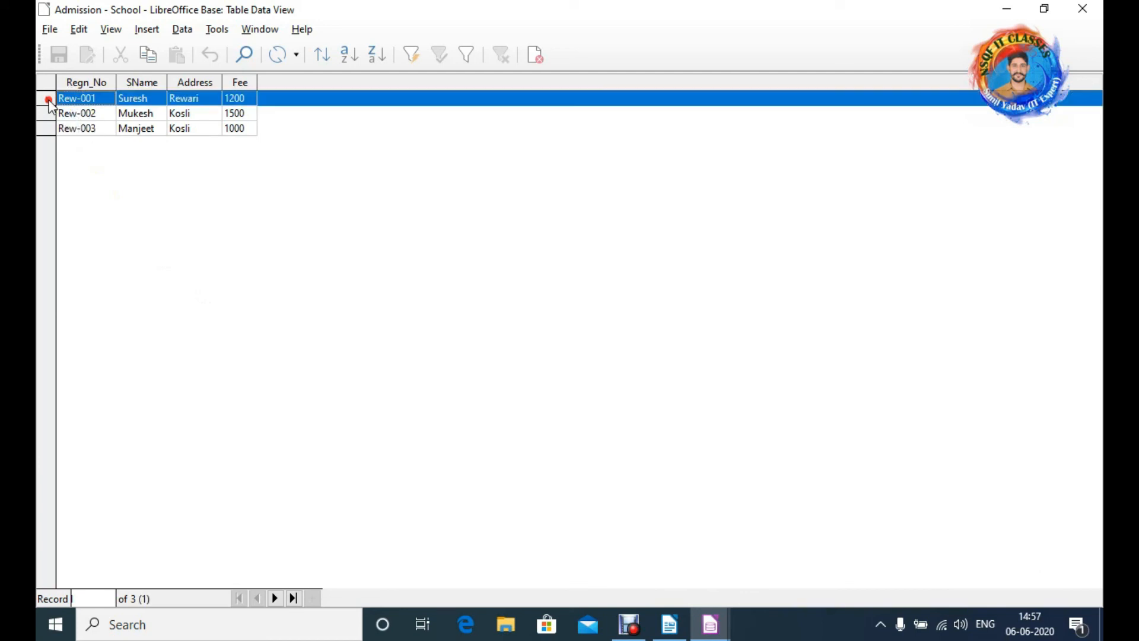
{"action": "right_click", "coordinate": [50, 102]}
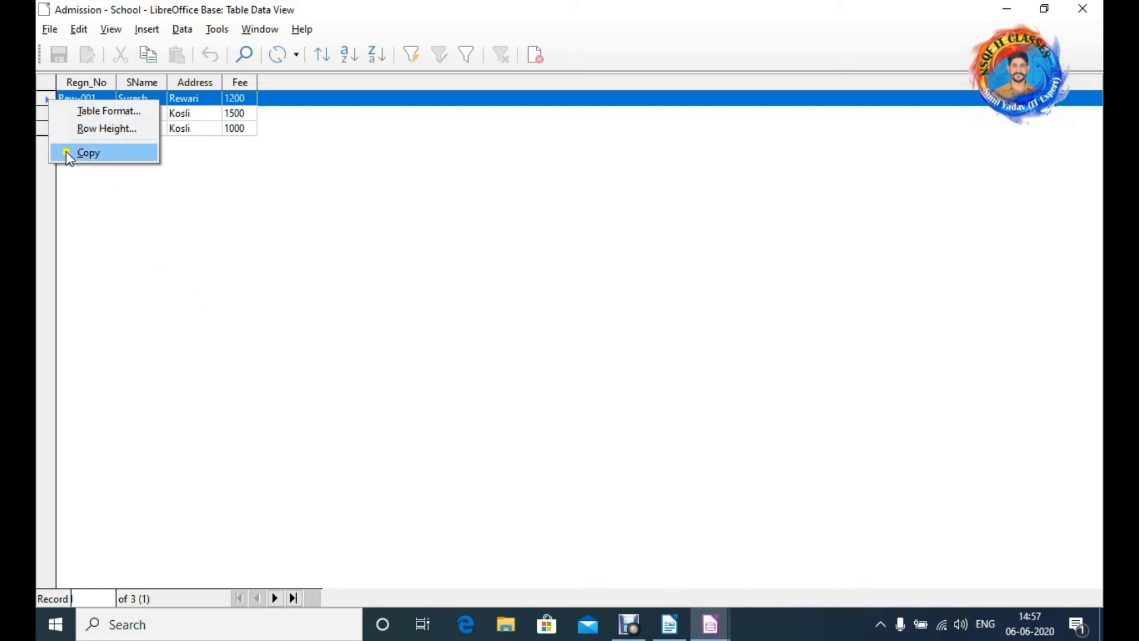
{"action": "left_click", "coordinate": [215, 243]}
- Sort the Admission records by Regn_No in ascending order
{"action": "left_click", "coordinate": [45, 118]}
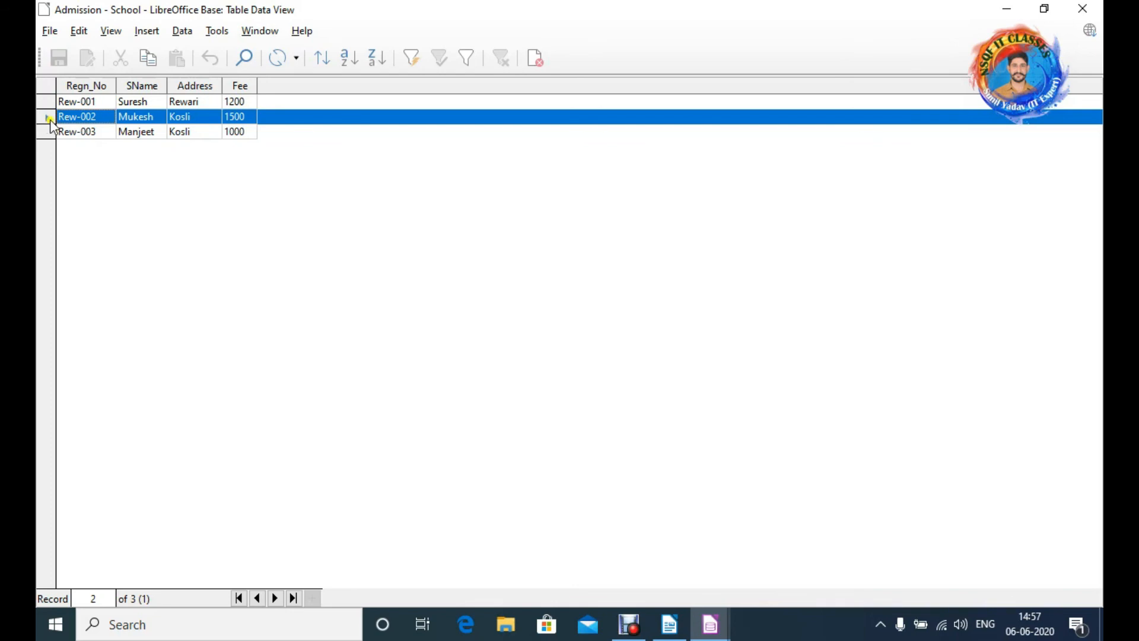
{"action": "left_click", "coordinate": [52, 105]}
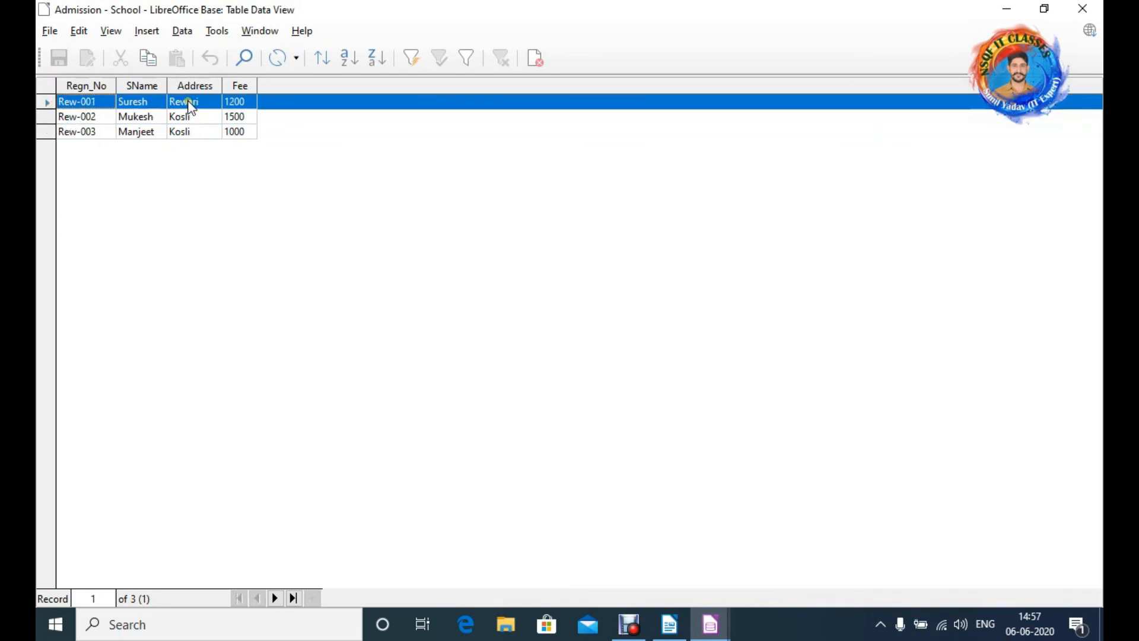
{"action": "left_click", "coordinate": [353, 64]}
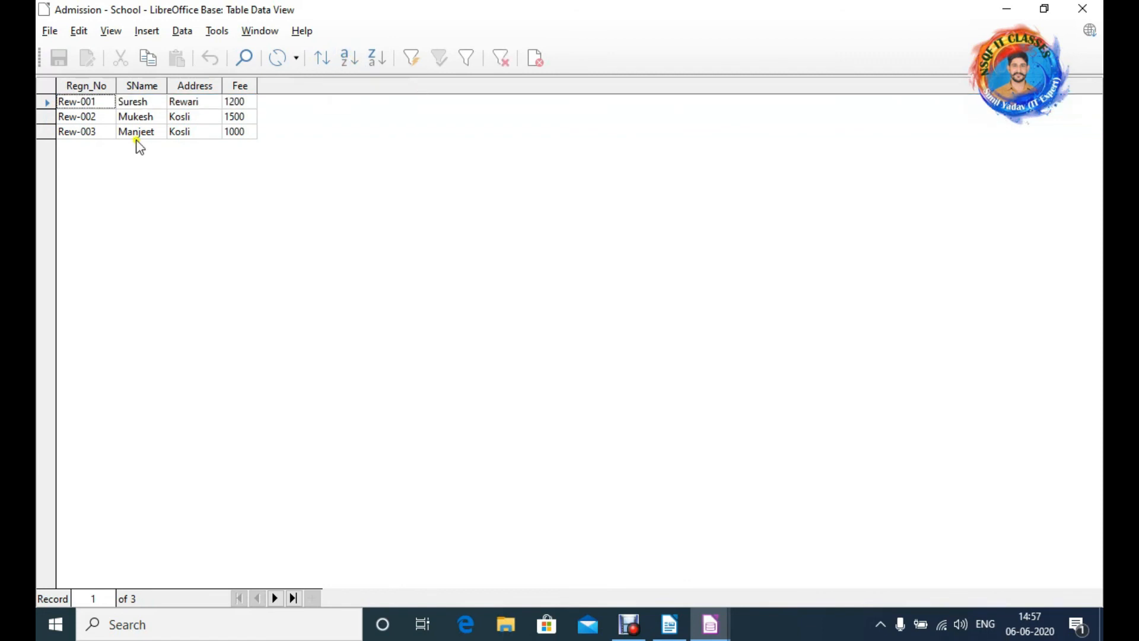
- Sort the Admission records by SName, first in descending and then in ascending order
{"action": "left_click", "coordinate": [142, 89]}
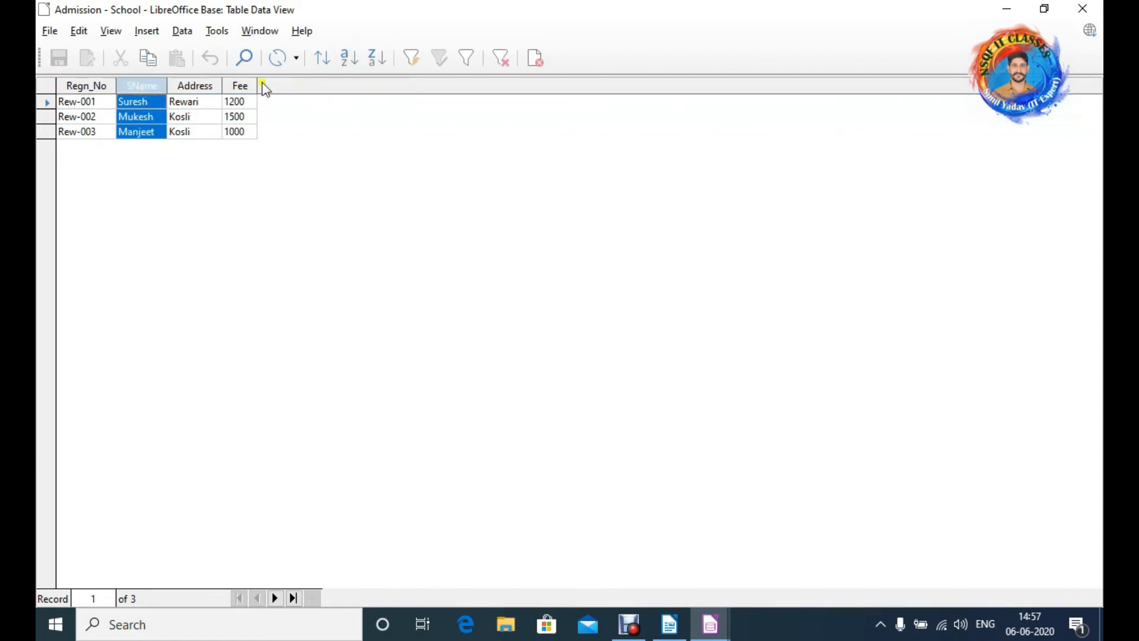
{"action": "left_click", "coordinate": [377, 59]}
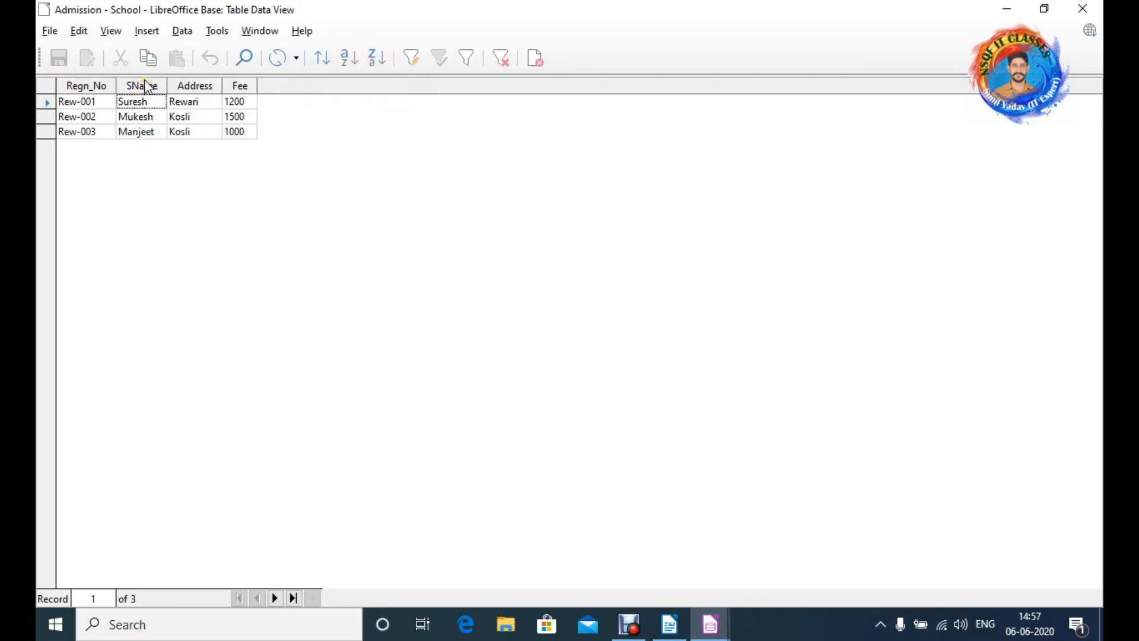
{"action": "left_click", "coordinate": [143, 86]}
{"action": "left_click", "coordinate": [349, 59]}
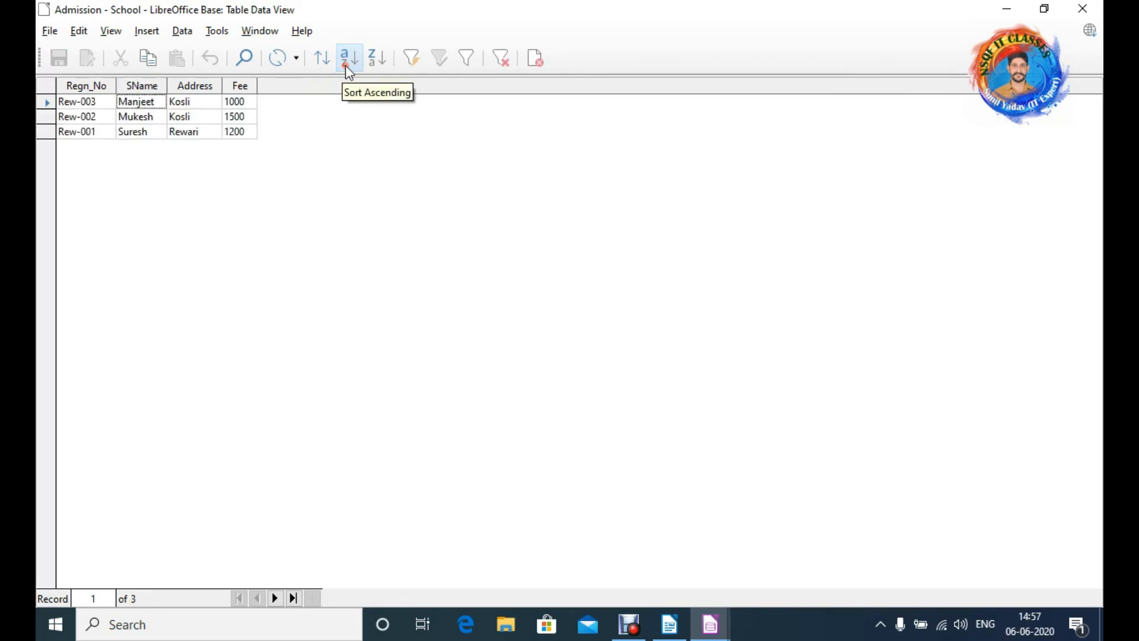